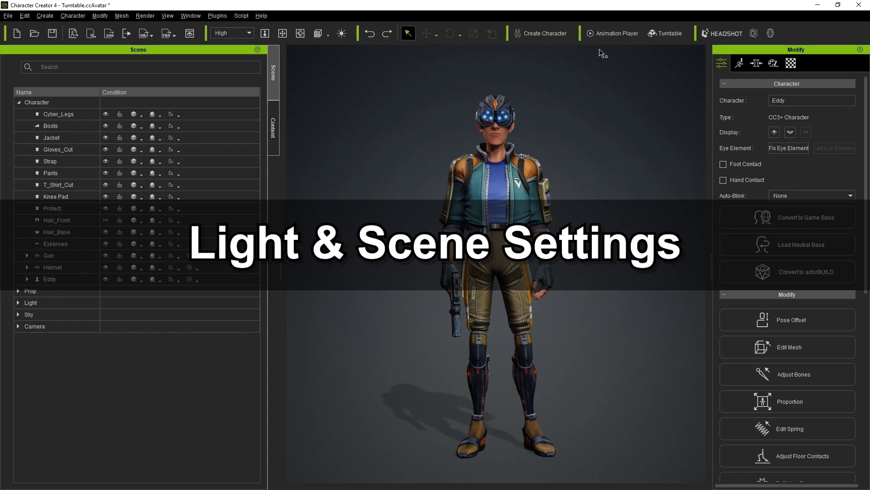
Show the Animation Player for Eddy in the Turntable project.
click(632, 37)
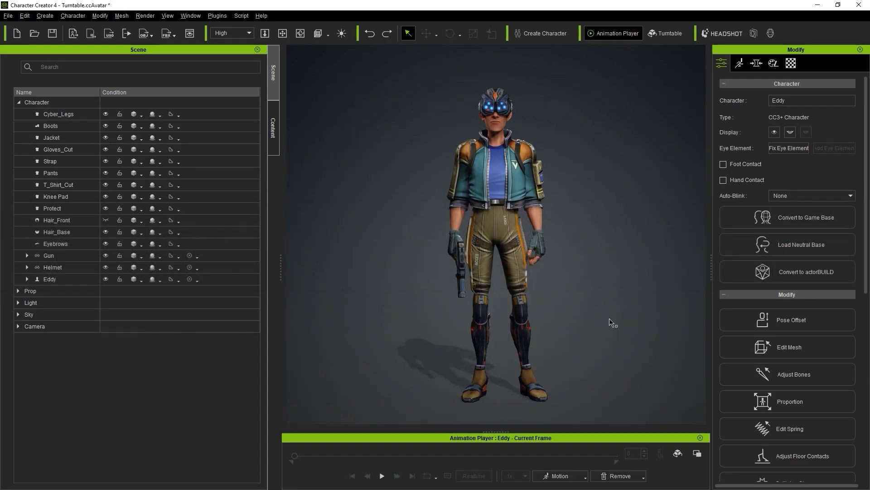
Apply the Acting > Toon > Walk_M_Toon walking motion to Eddy.
click(560, 476)
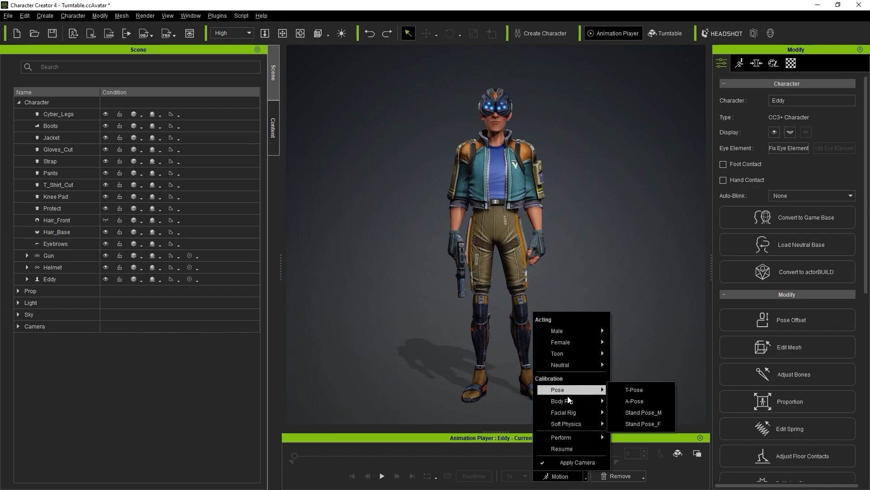
mouse_move(572, 414)
mouse_move(574, 431)
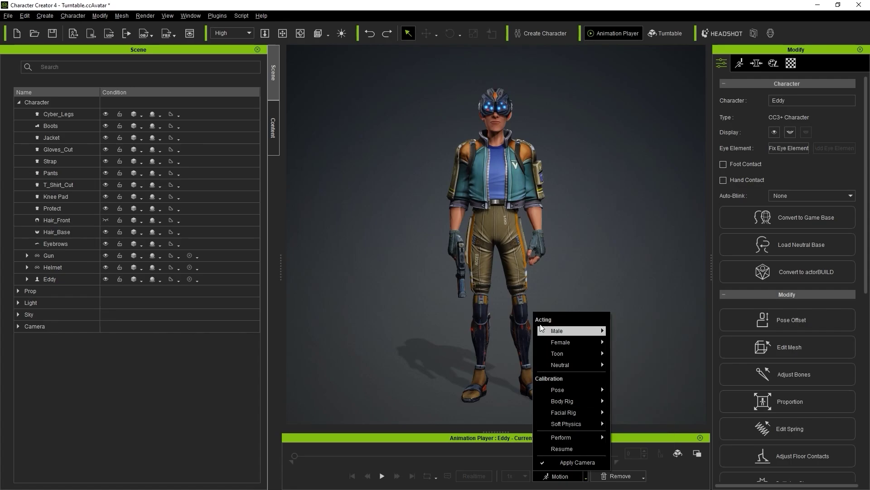
mouse_move(564, 336)
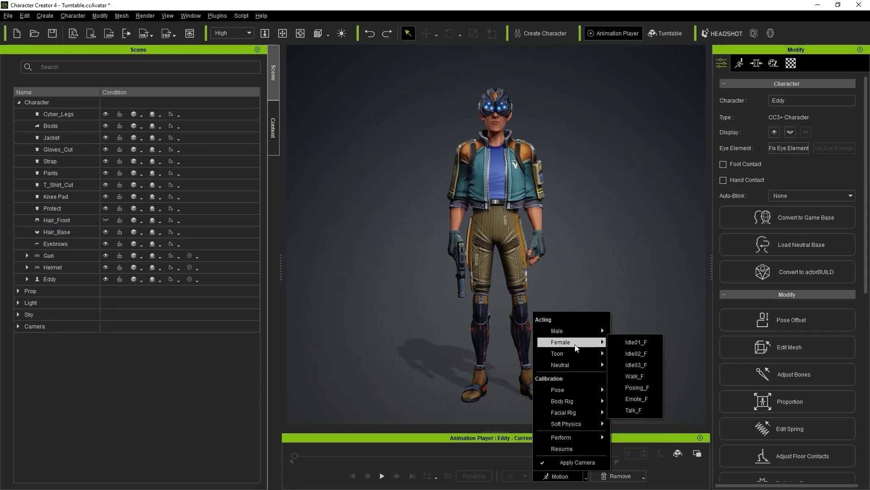
mouse_move(599, 356)
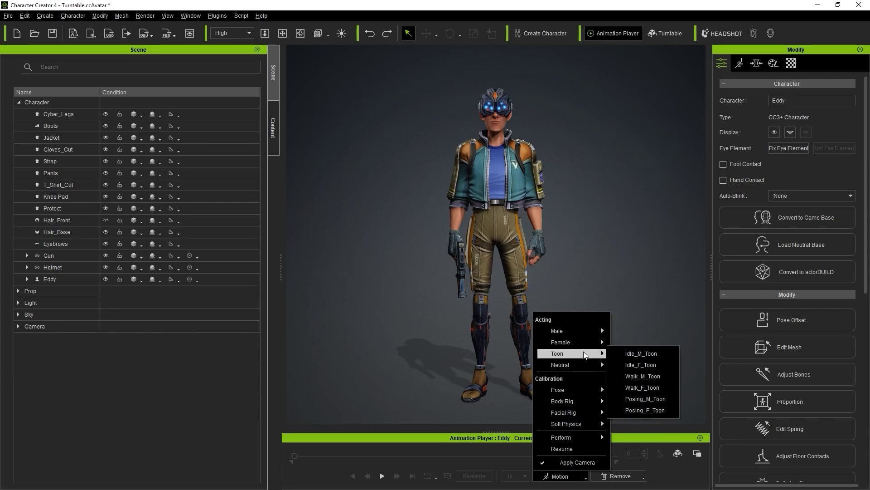
click(664, 376)
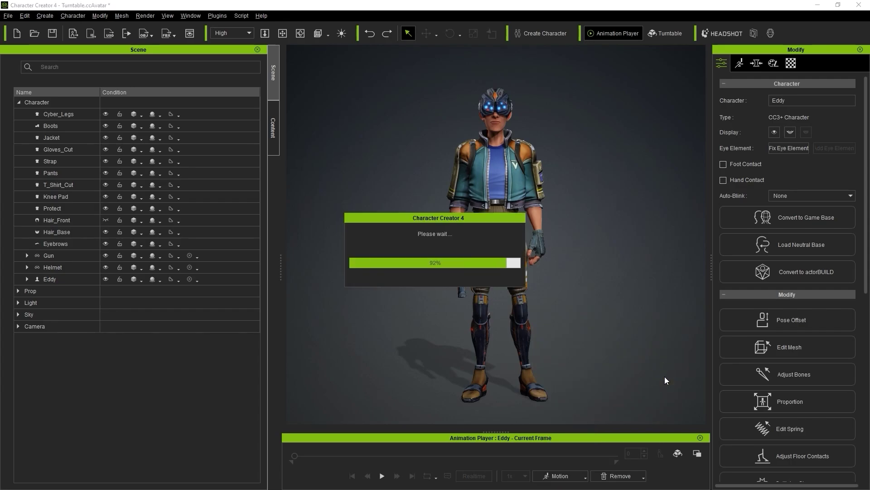
Play the Walk_M_Toon animation to frame 196, pause, and rewind to the start.
click(385, 476)
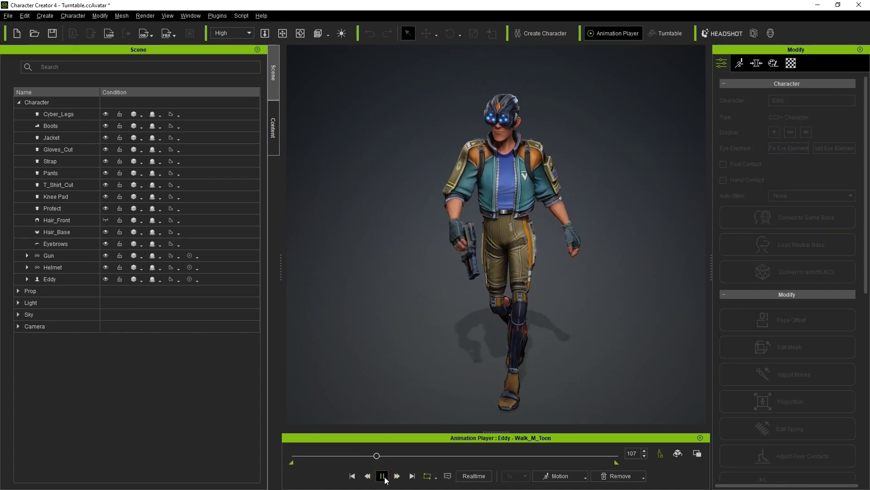
click(383, 477)
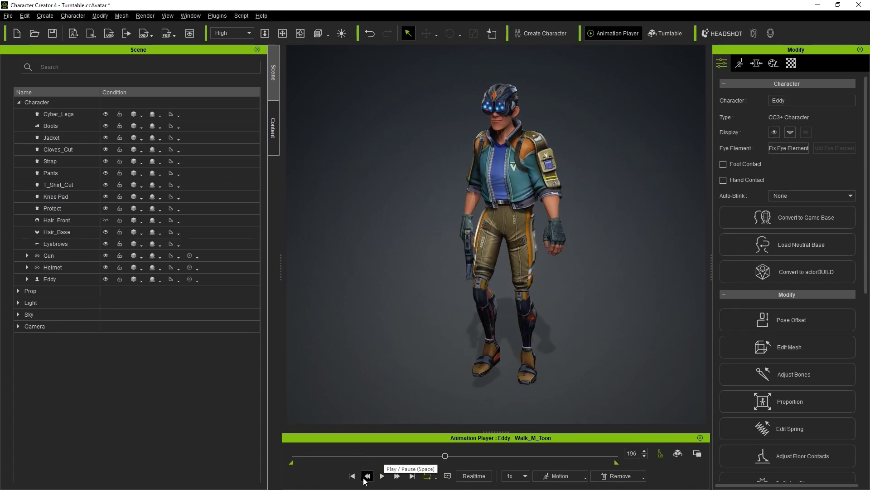
click(352, 477)
Drag the A05_Draw_Gun_Load pistol motion onto Eddy and play it to frame 217.
click(276, 144)
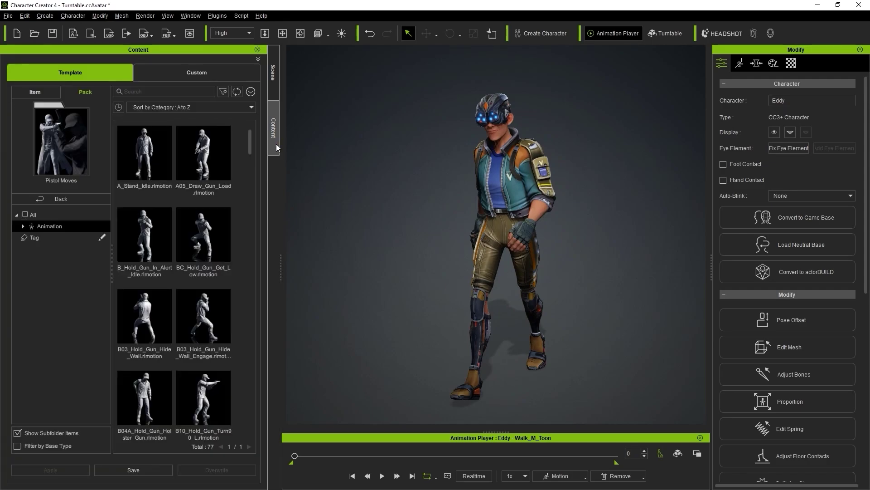
drag(204, 162, 510, 194)
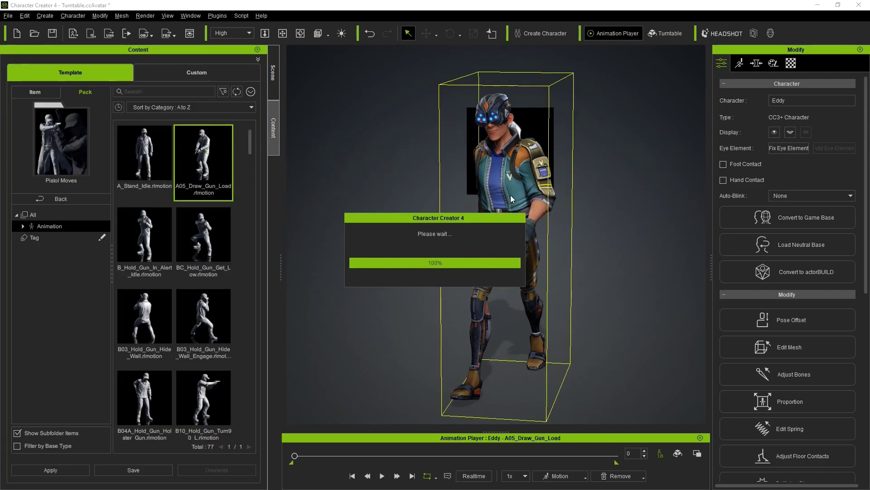
click(383, 481)
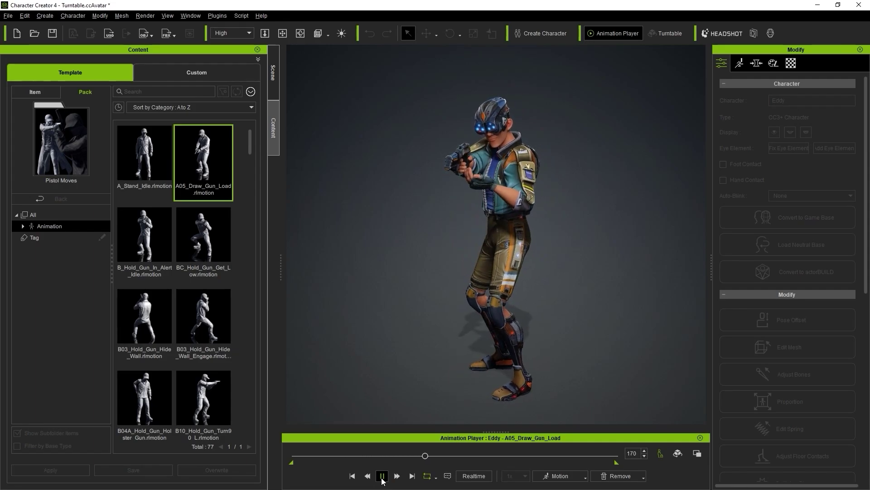
click(383, 476)
Apply the Bright_Average lightroom preset from Free Resource > Scenes & Effects for a cool blue stage.
click(53, 199)
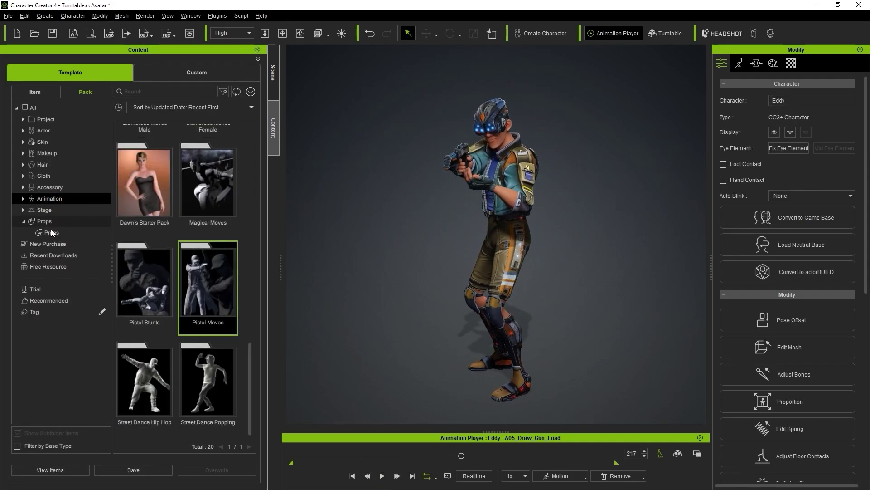
click(49, 267)
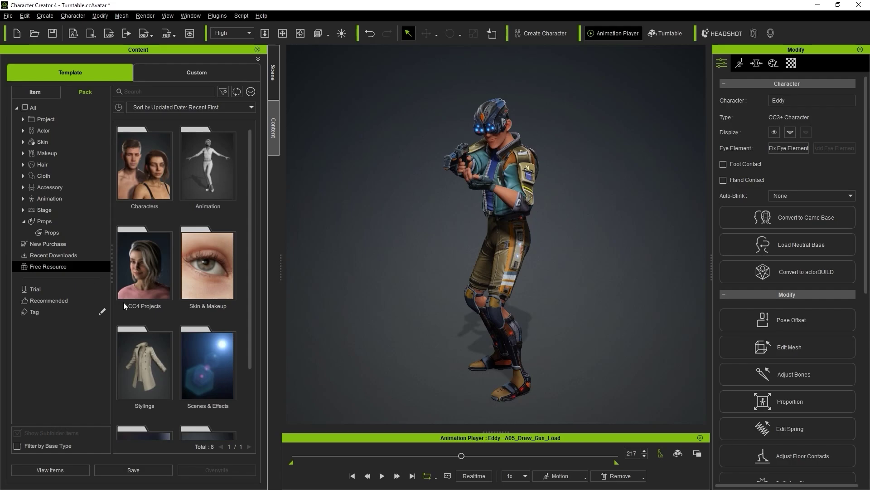
double_click(208, 376)
click(52, 249)
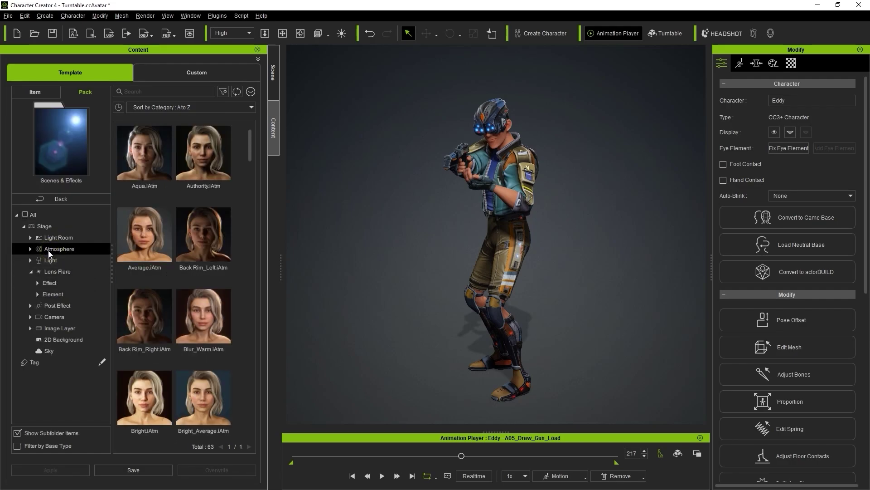
drag(250, 141, 252, 208)
click(73, 237)
double_click(211, 183)
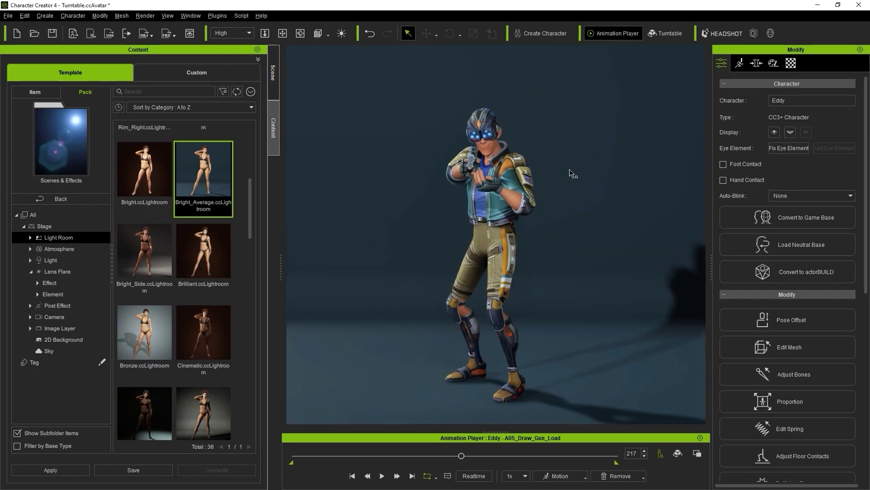
click(274, 84)
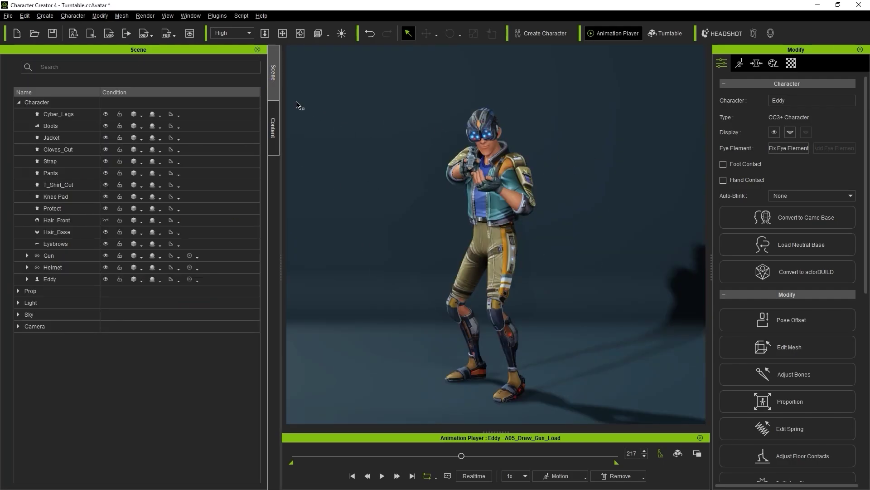
Hide the Backdrop_01 prop in the Prop group.
click(105, 255)
click(30, 291)
click(18, 290)
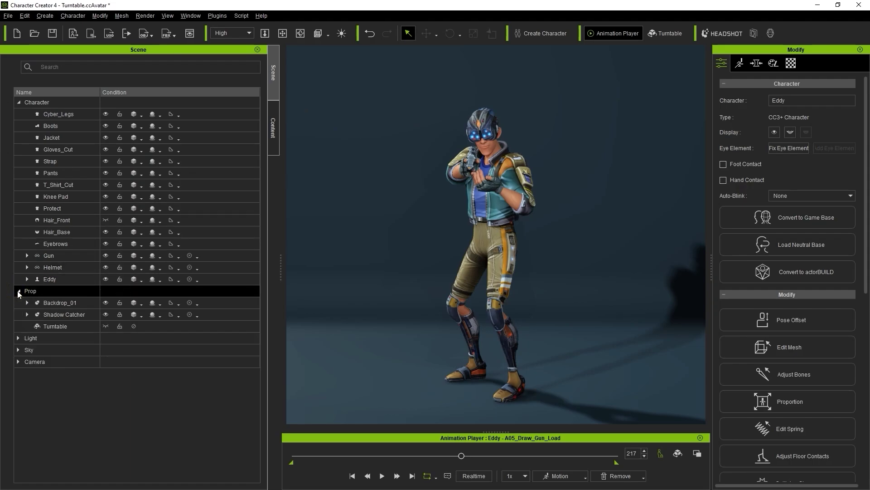
click(44, 303)
click(107, 303)
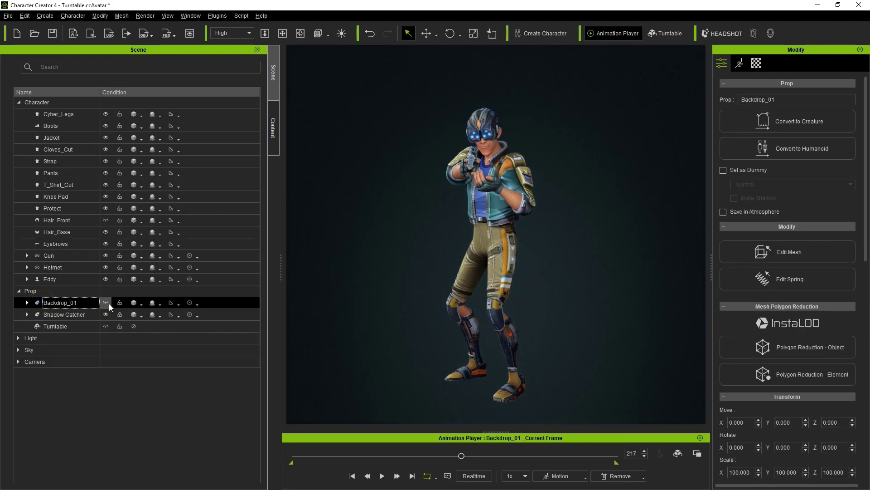
Raise Dir. Light(0)'s multiplier to 2.00, then review Dir. Light(1) and the spotlight.
click(18, 338)
click(66, 349)
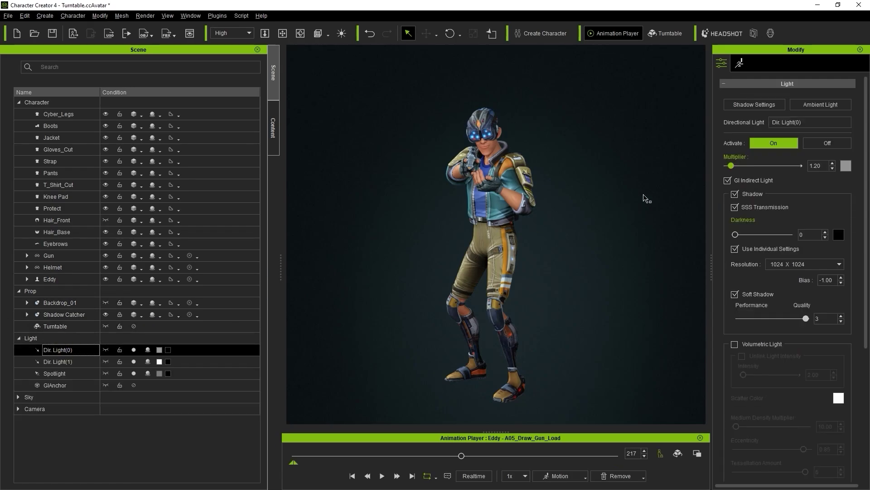
drag(732, 166, 737, 165)
click(67, 361)
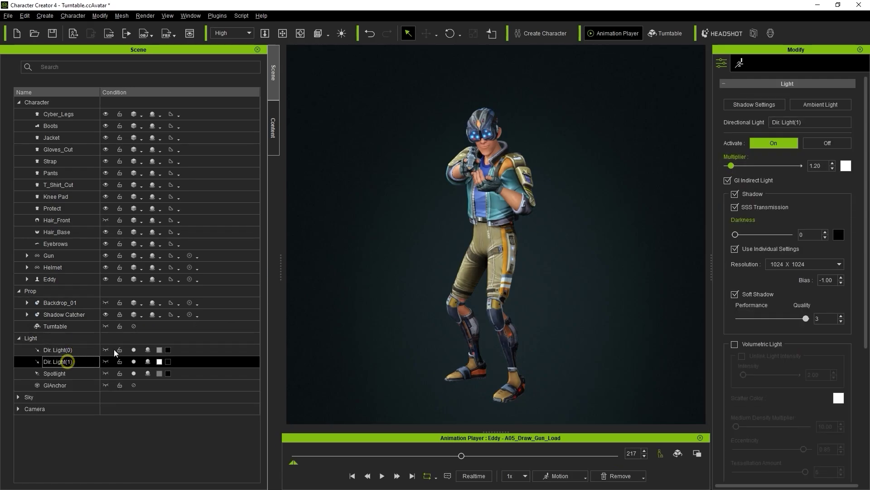
click(91, 372)
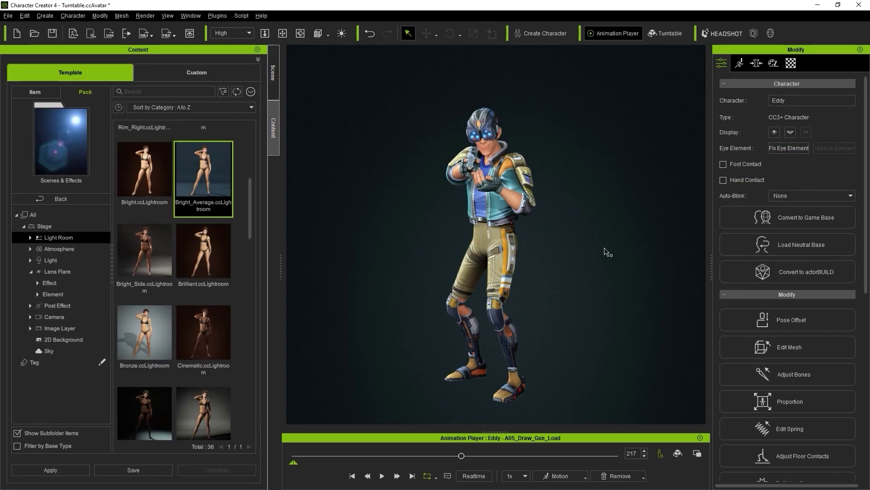
Add the Halo_Hexagon lens flare and move it to Eddy's upper left.
click(61, 271)
click(61, 282)
scroll(249, 265, down, 3)
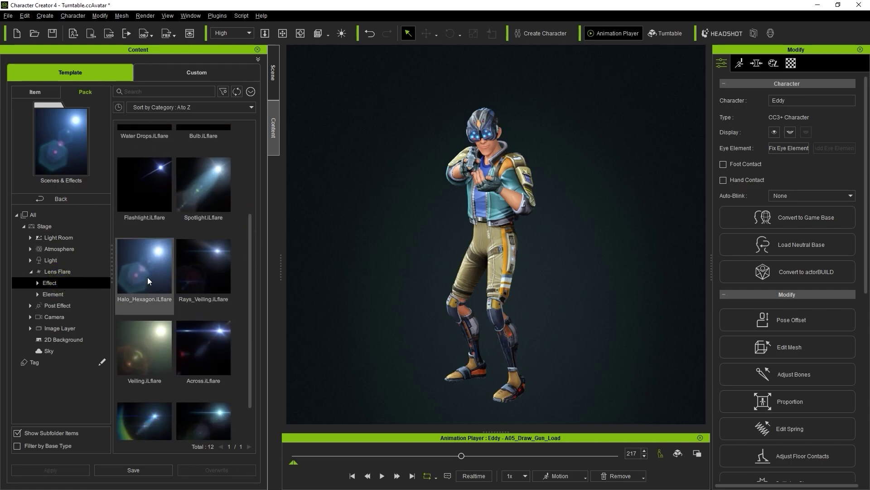
double_click(147, 277)
click(426, 33)
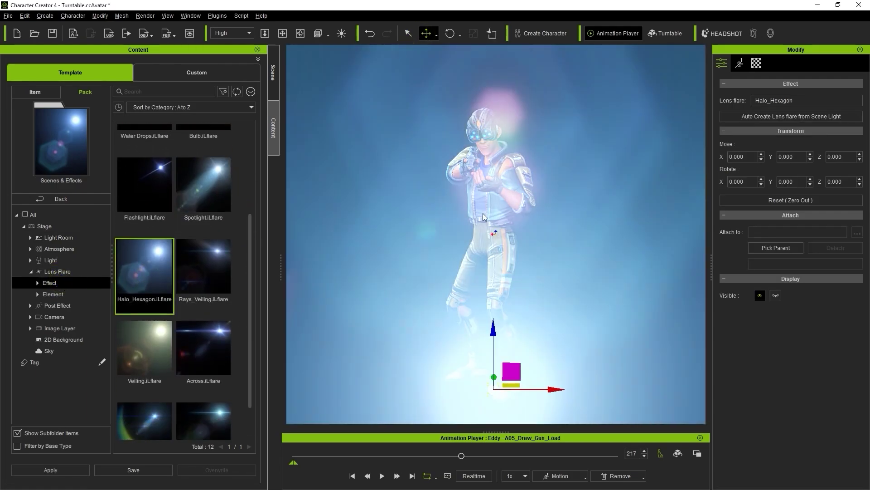
drag(511, 371, 379, 67)
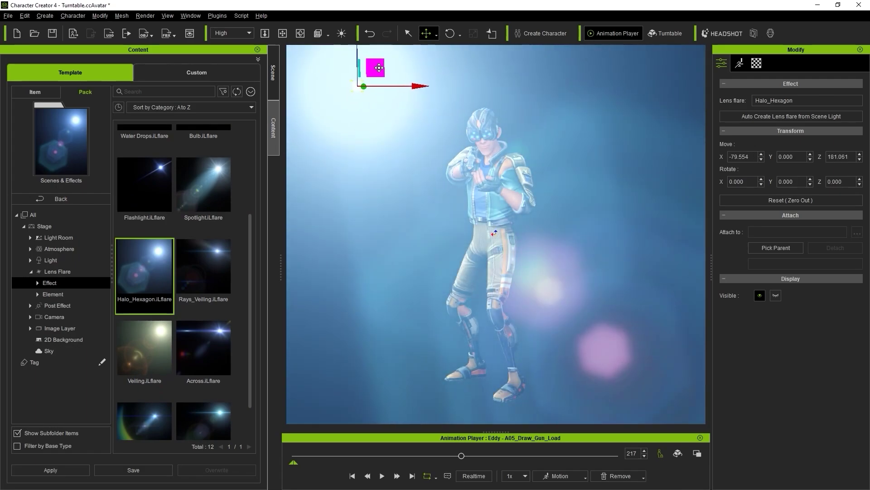
Shrink the flare's global scale to about 0.29 and fine-tune its light source position.
click(756, 63)
drag(860, 144, 861, 80)
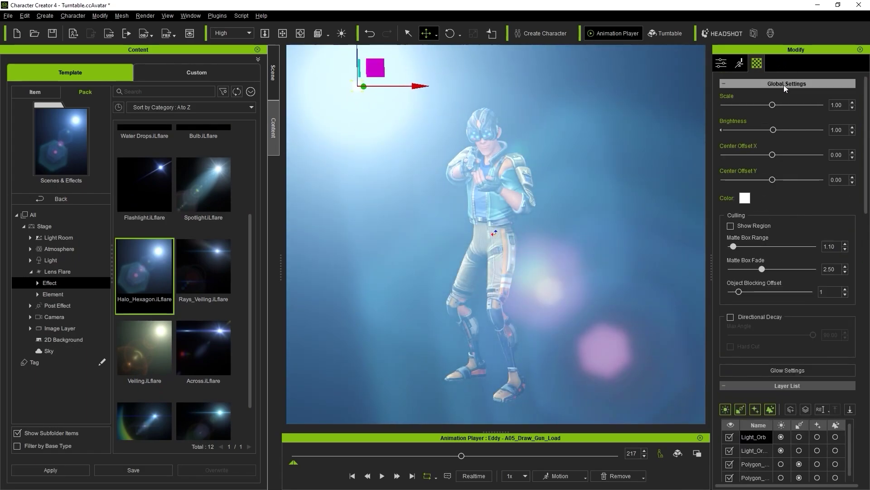
drag(772, 104, 746, 105)
drag(373, 69, 380, 75)
click(403, 224)
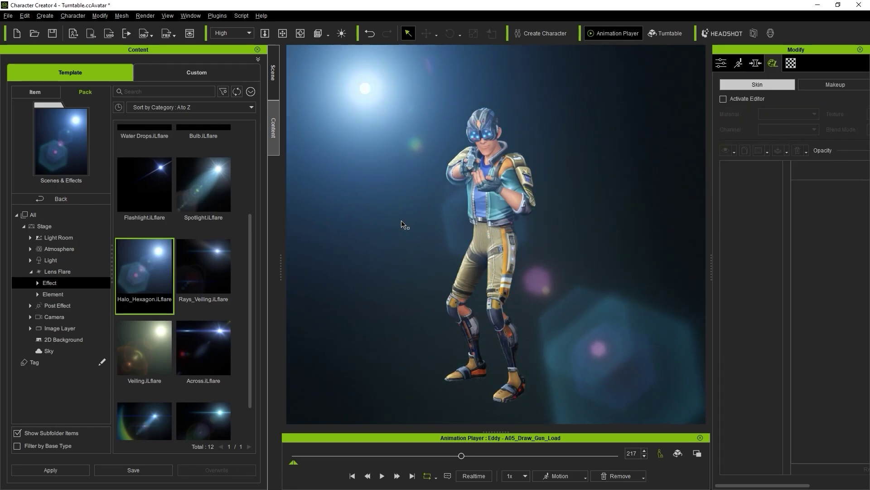
Open the Dracula's Mansion props pack and place Rock_Group_01 beside Eddy.
click(80, 200)
click(68, 221)
drag(249, 206, 251, 237)
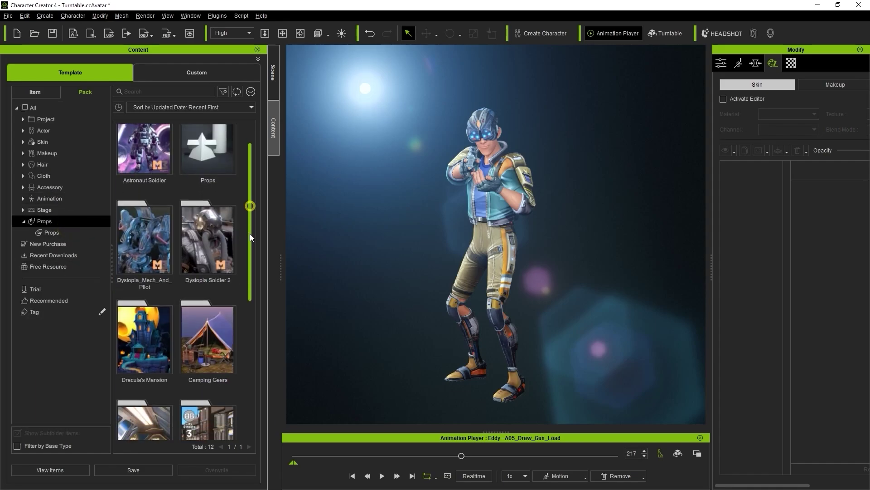
double_click(156, 248)
drag(247, 184, 243, 391)
drag(228, 319, 420, 362)
key(e)
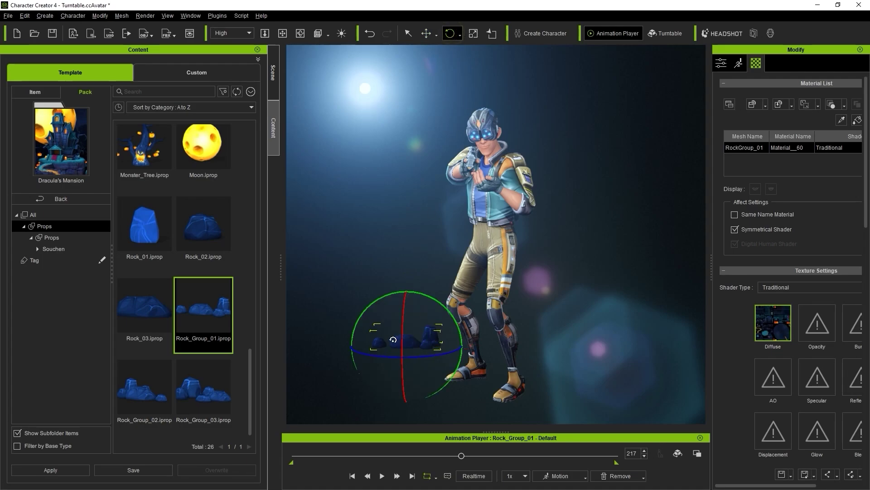
Place Grass_03 clumps around Eddy's feet.
click(327, 344)
drag(251, 349, 250, 245)
drag(215, 336, 413, 349)
key(w)
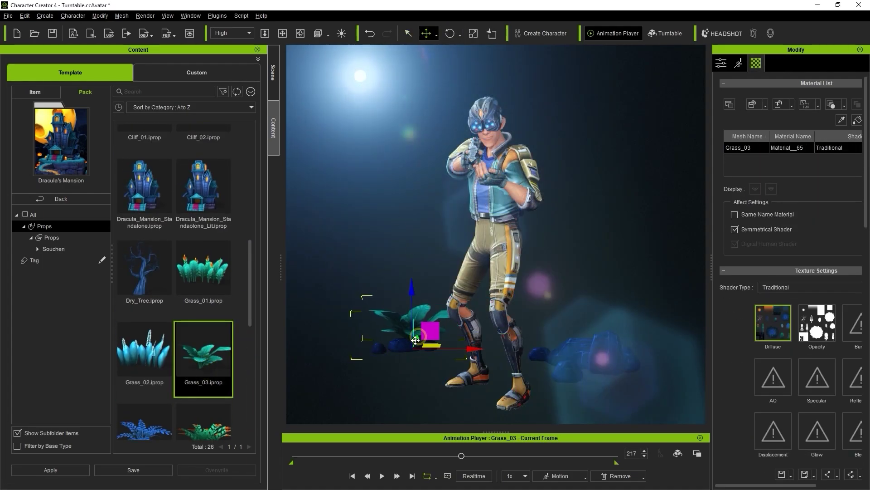
drag(195, 354, 602, 344)
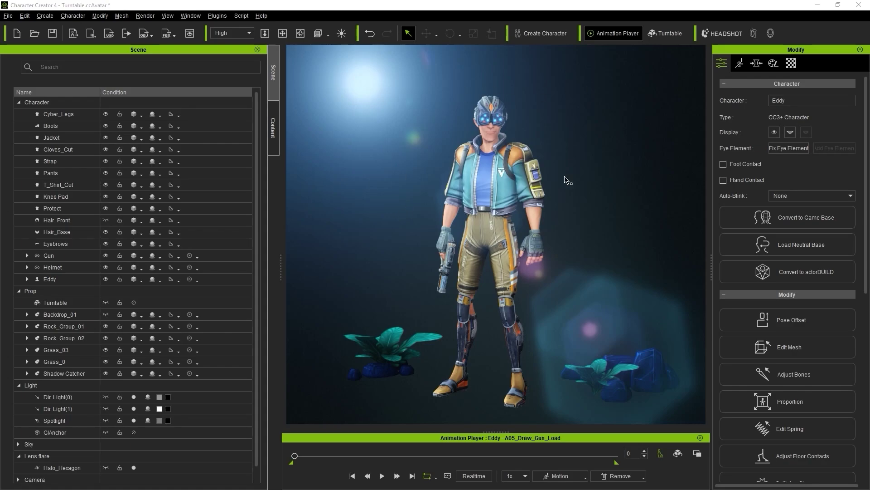
Activate the Turntable prop and preview the full-project clockwise spin at 51.7 degrees per second.
click(663, 35)
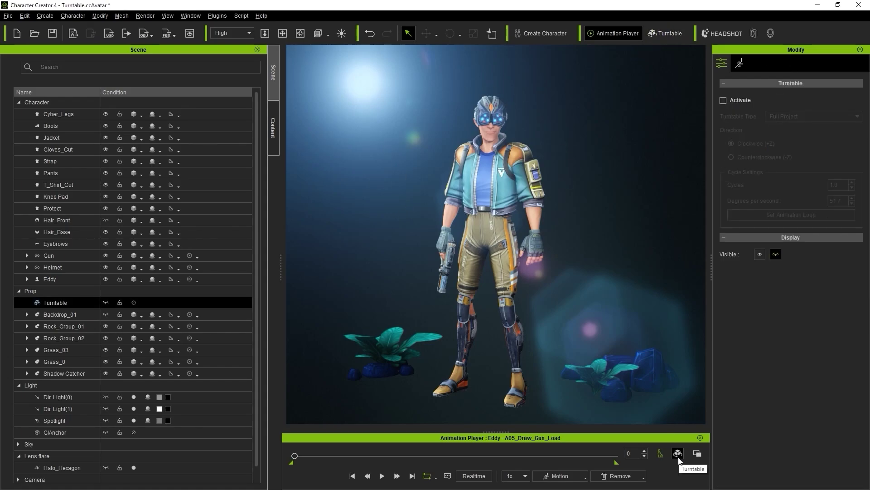
click(723, 101)
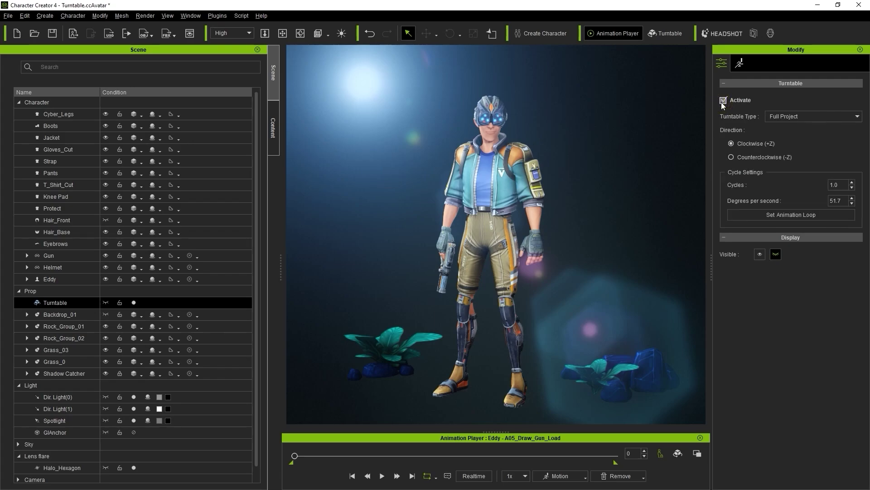
click(382, 476)
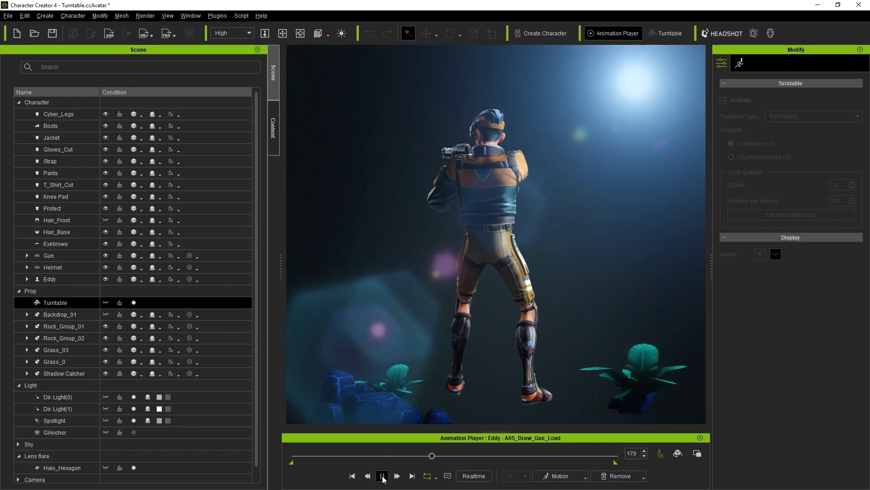
click(382, 476)
click(352, 476)
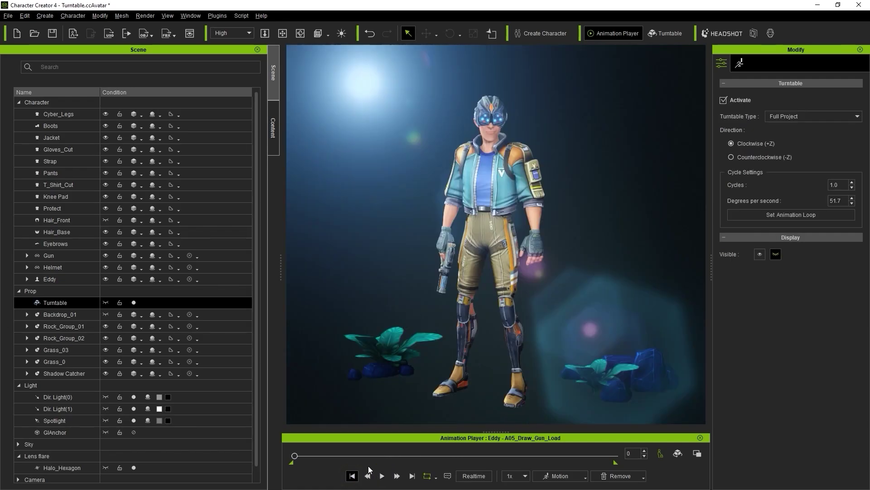
Preview the Character and Scene and the Lighting turntable types.
click(796, 116)
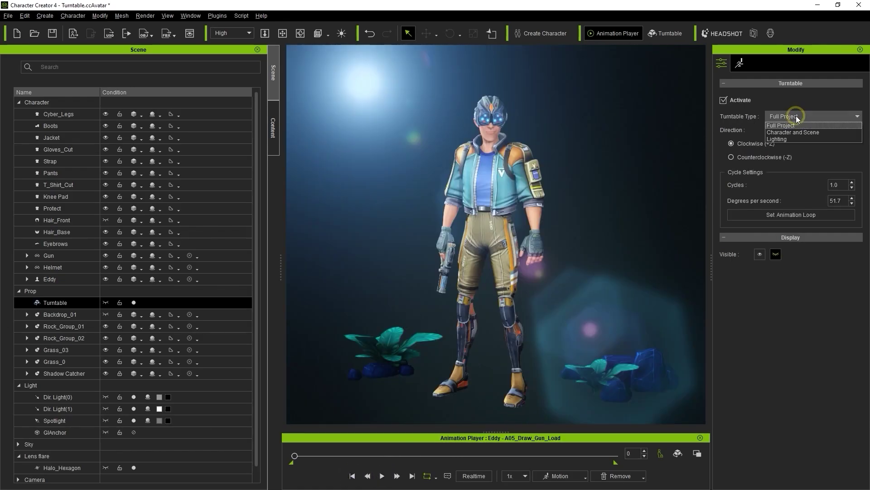
click(819, 133)
click(383, 477)
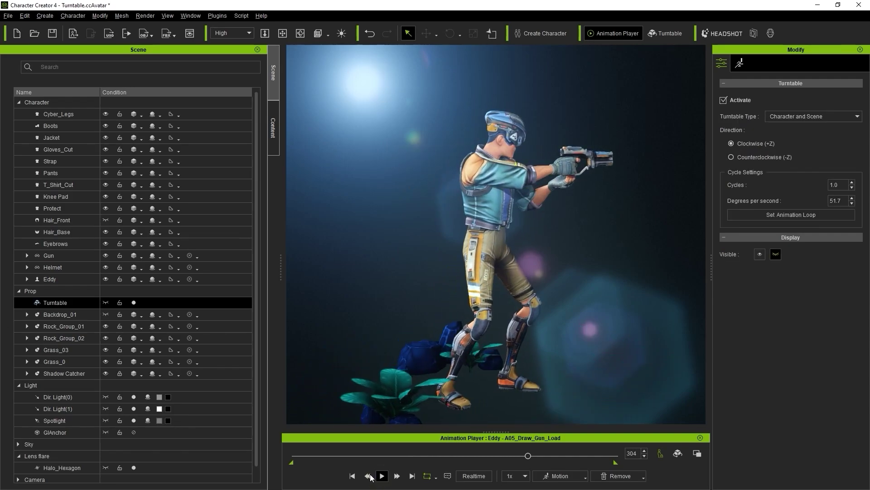
click(351, 476)
click(780, 118)
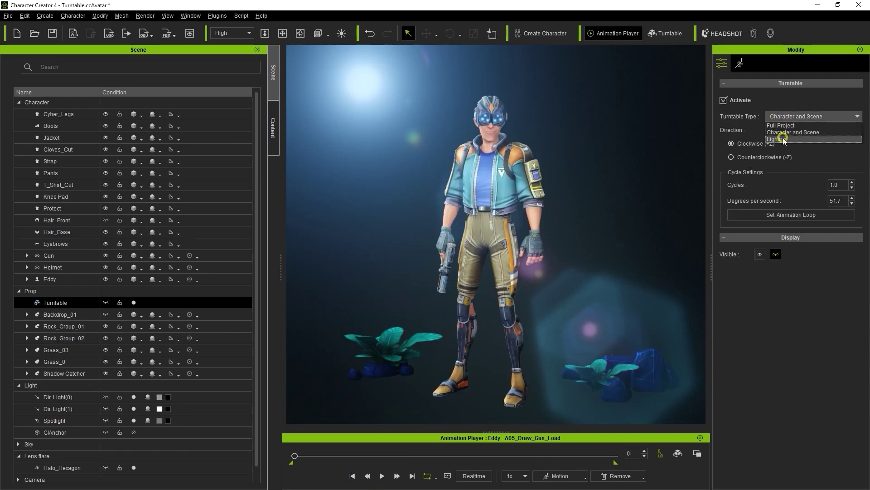
click(783, 136)
click(383, 476)
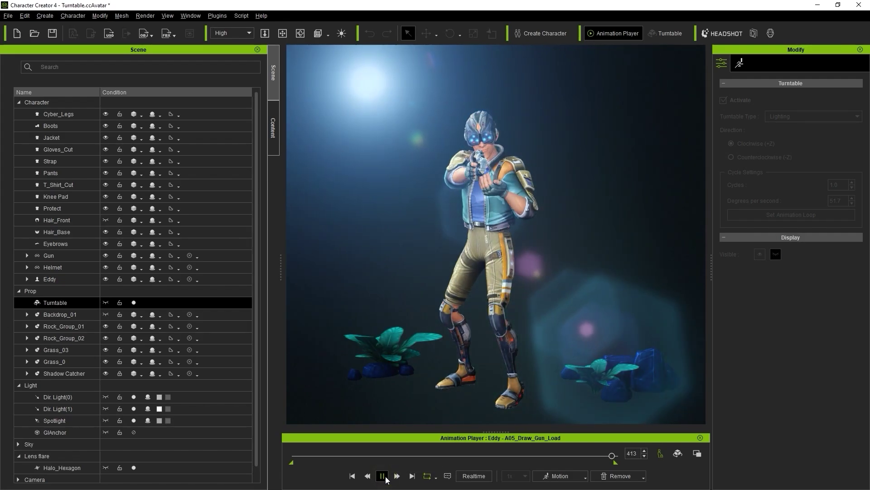
click(352, 476)
Switch back to the Full Project turntable type and preview its rotation.
click(806, 114)
click(804, 123)
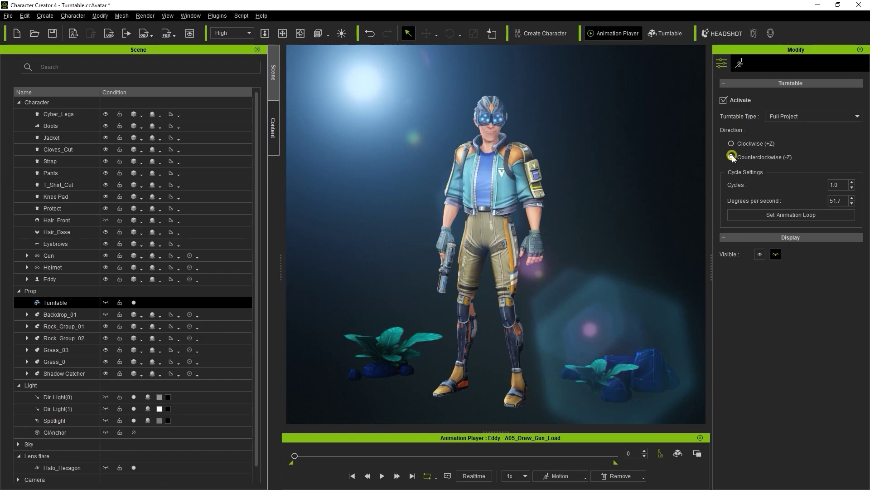
click(382, 476)
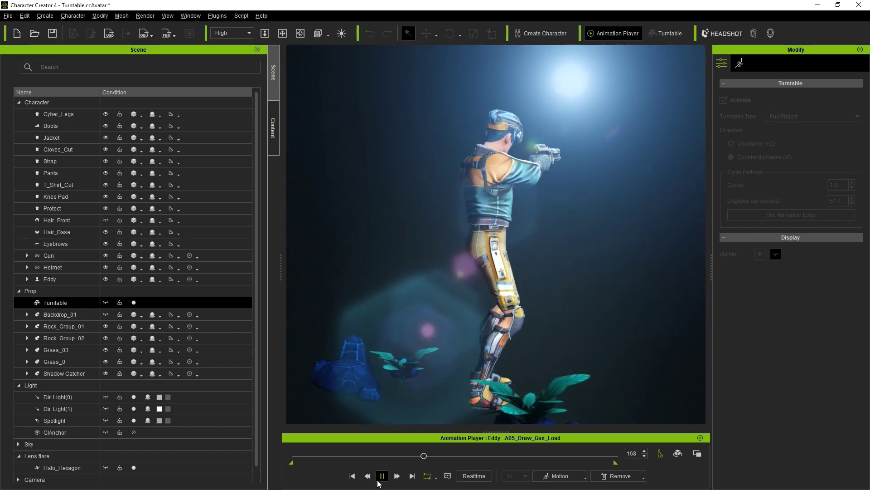
click(380, 479)
click(353, 476)
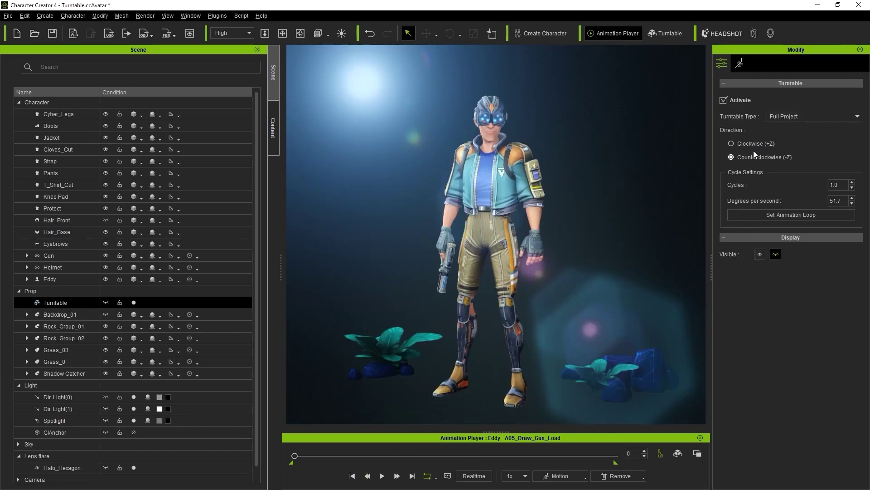
Preview the counterclockwise rotation, then the two-cycle clockwise rotation to frame 825.
click(382, 476)
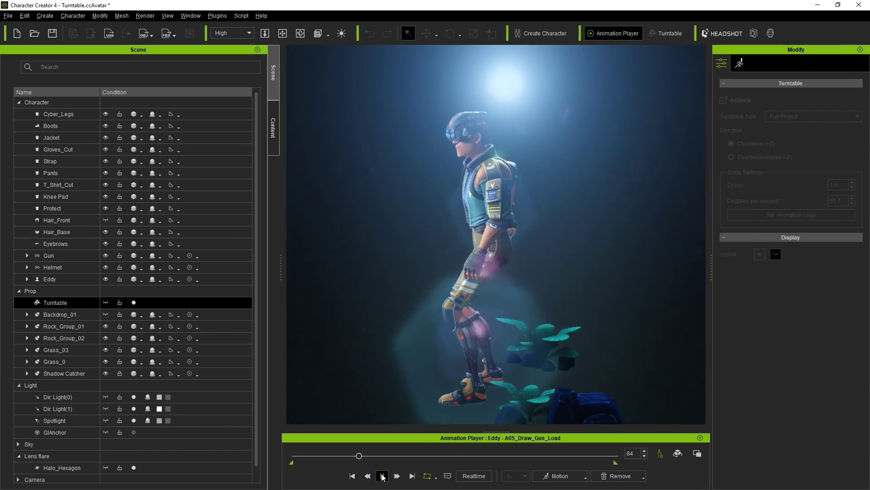
click(383, 476)
click(352, 476)
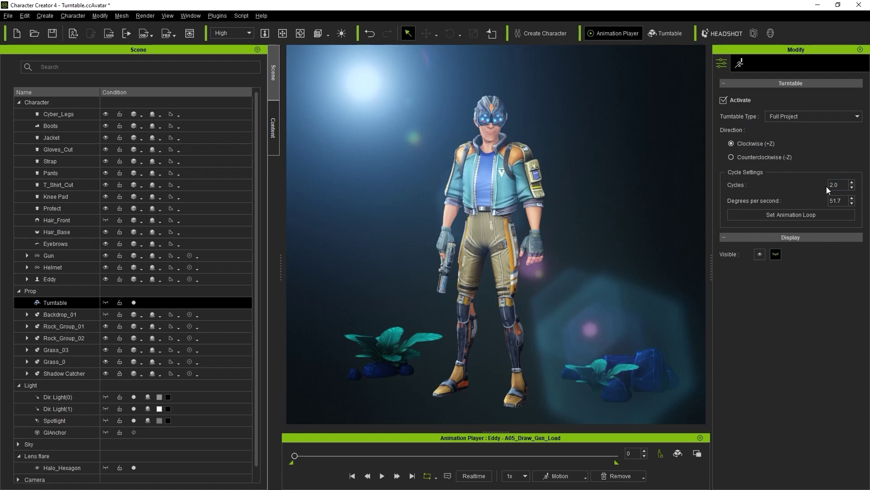
click(382, 476)
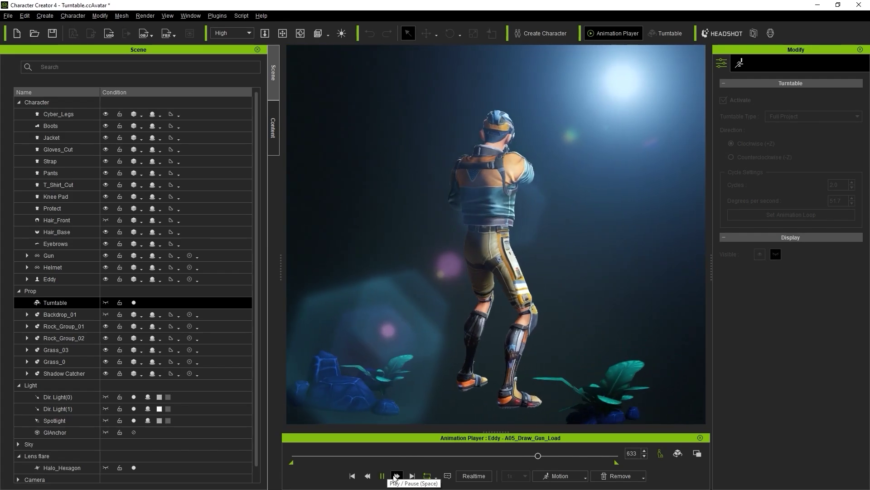
click(384, 476)
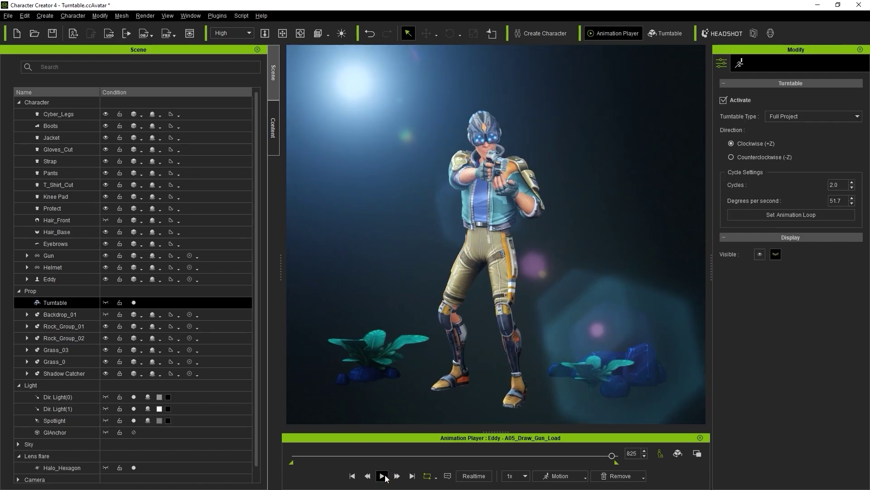
click(353, 476)
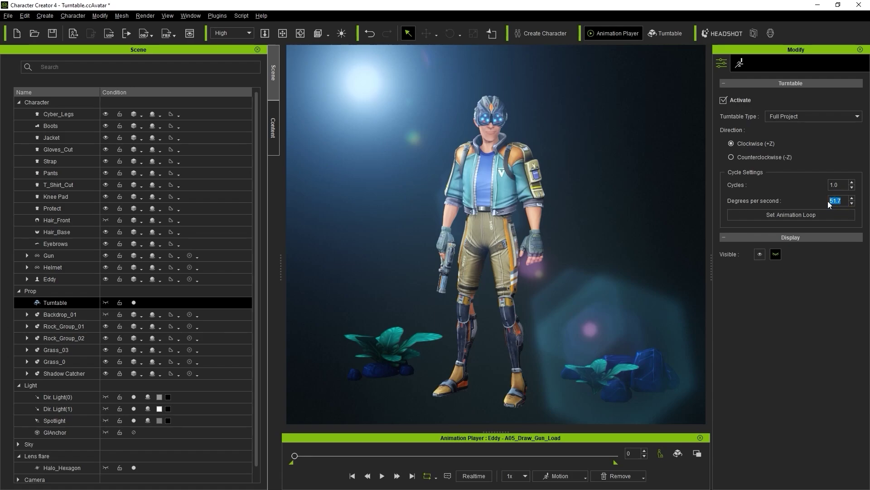
Preview the slower turntable and scrub the timeline to the final frame 2160.
click(382, 475)
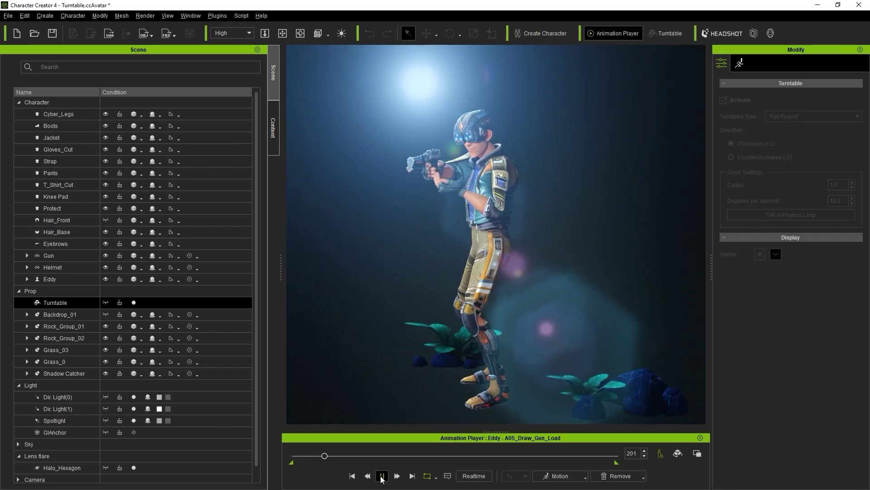
click(383, 476)
click(345, 458)
drag(344, 459, 646, 456)
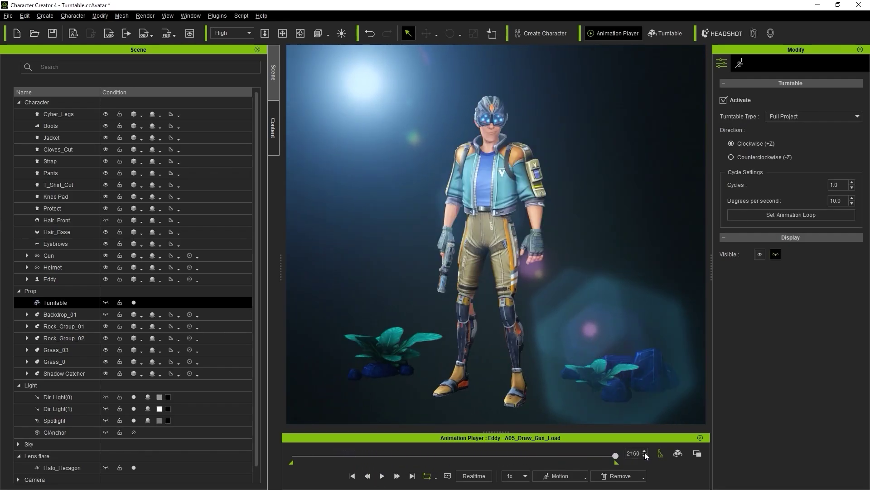
click(352, 475)
Loop Eddy's animation 5 times and preview playback at 51.7 degrees per second to frame 409.
click(784, 217)
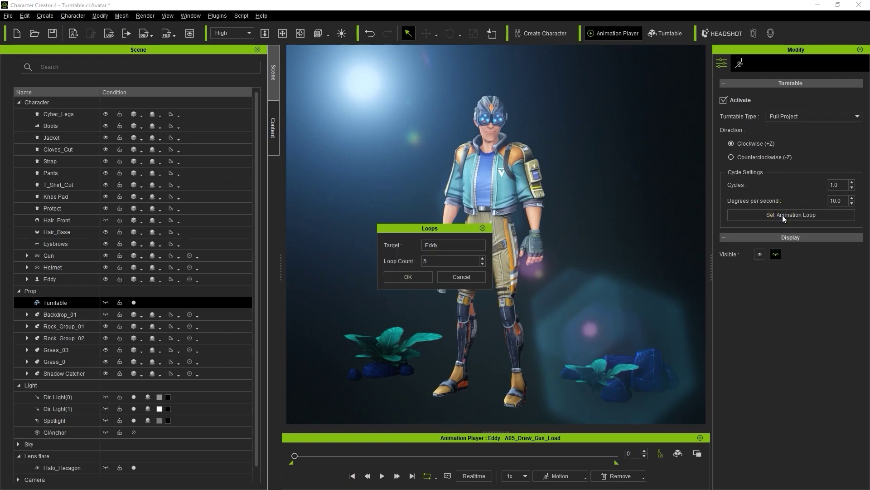
click(421, 275)
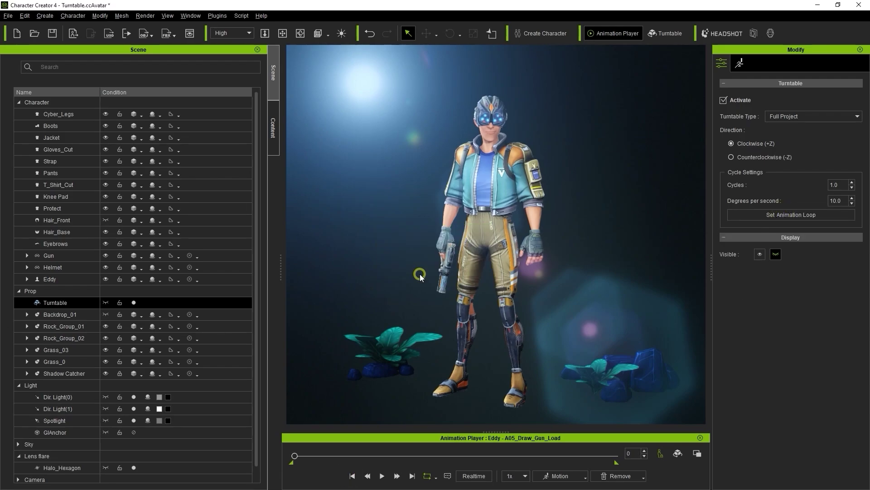
click(383, 475)
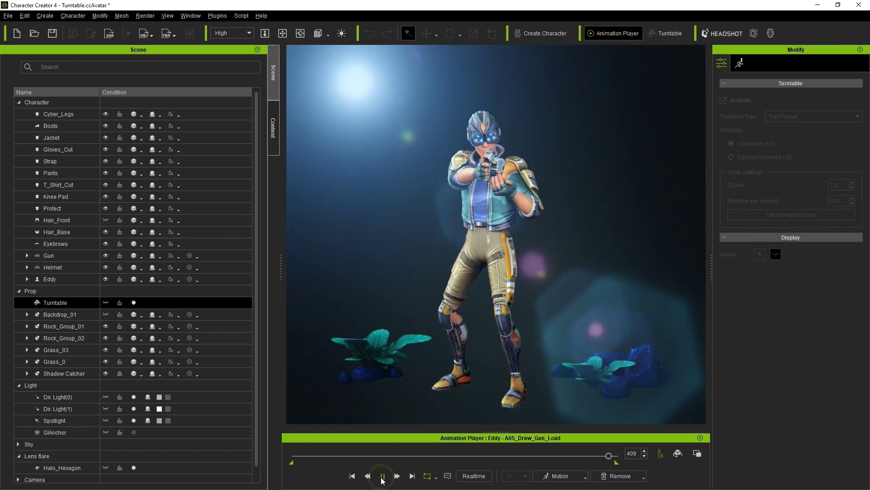
click(383, 476)
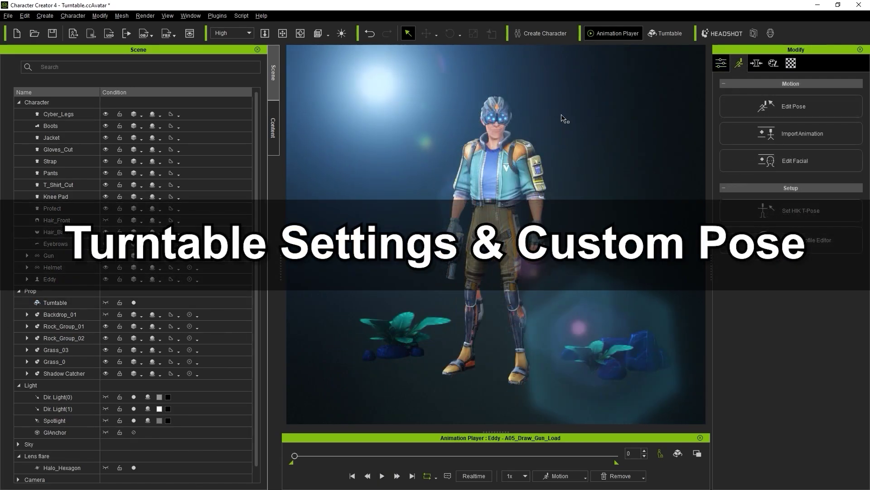
Hide Rock_Group_01 through Grass_0 from the scene.
click(63, 326)
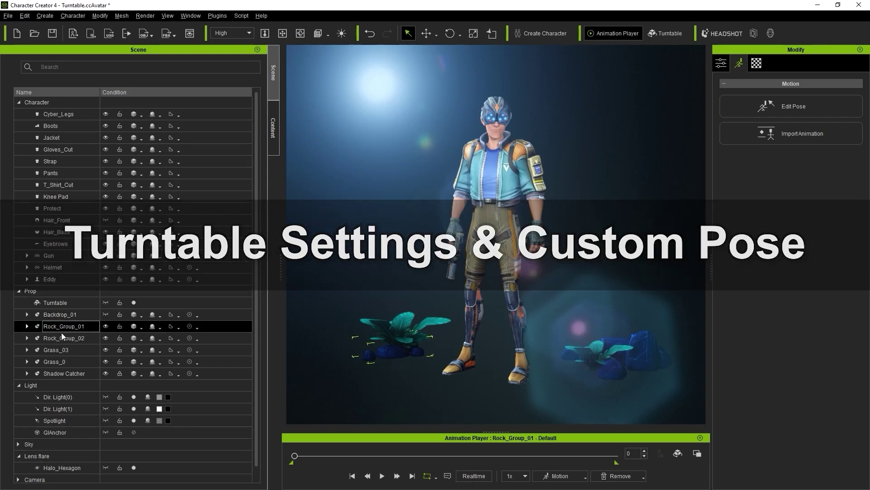
shift+click(65, 362)
click(106, 327)
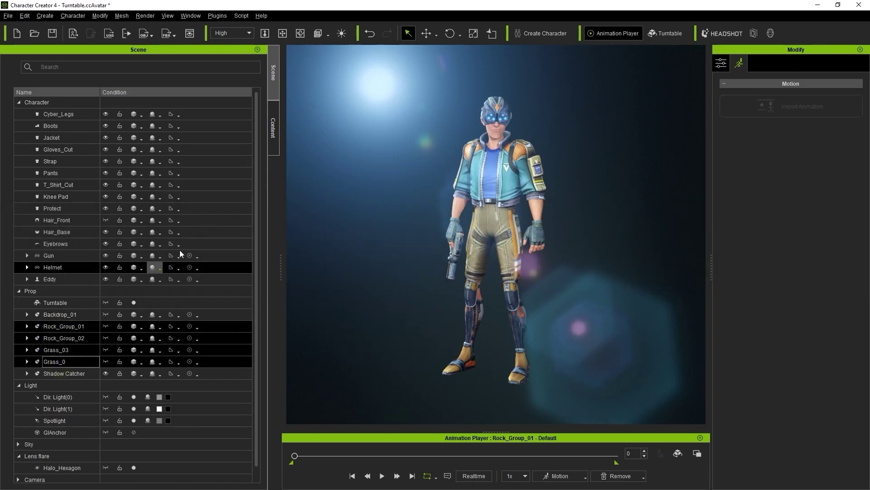
Place the Turntable_Iron prop from Props > _Turntable under Eddy.
click(275, 148)
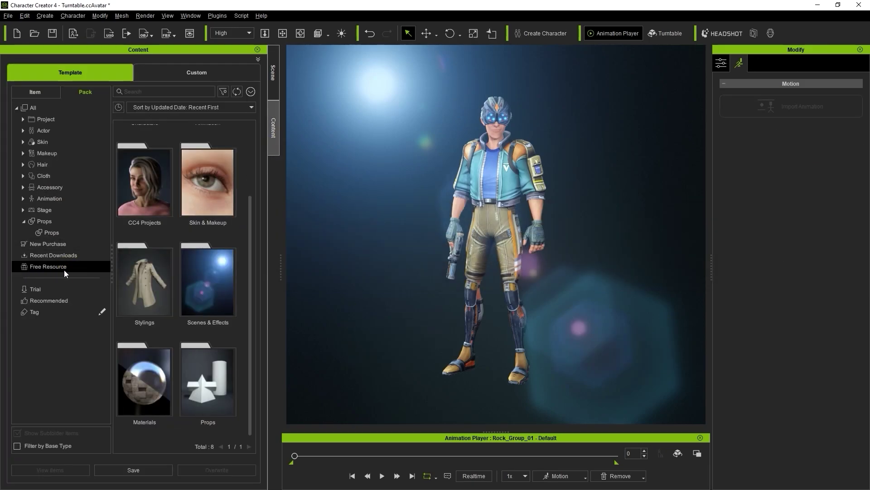
double_click(201, 366)
drag(108, 294, 105, 354)
click(72, 300)
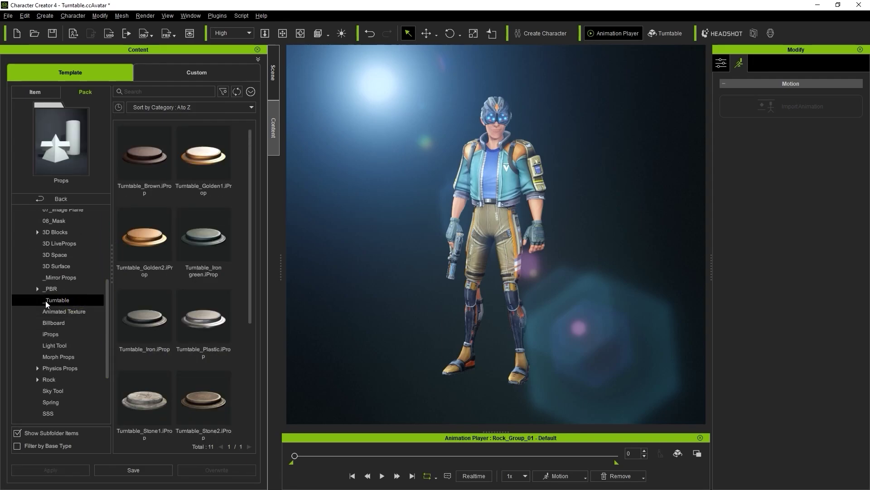
drag(249, 214, 251, 184)
double_click(151, 313)
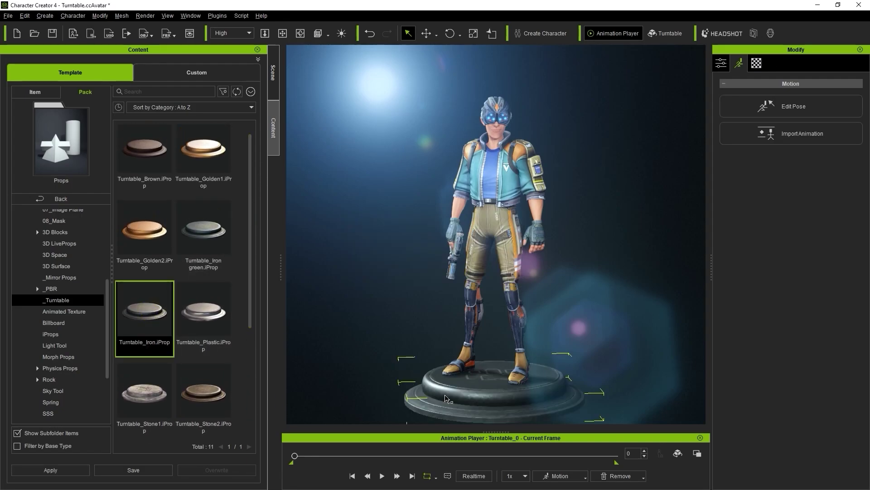
Preview the spinning turntable, rewind to frame 0, and select Eddy.
click(382, 476)
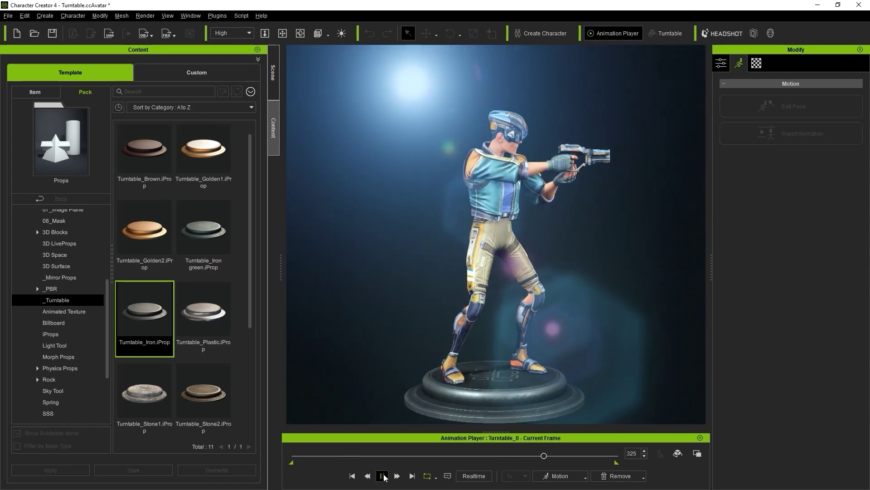
click(383, 476)
click(352, 476)
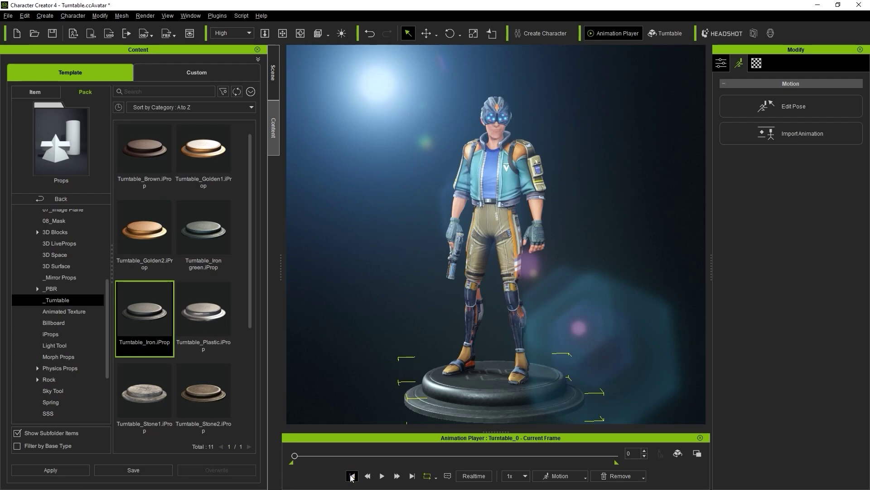
click(509, 178)
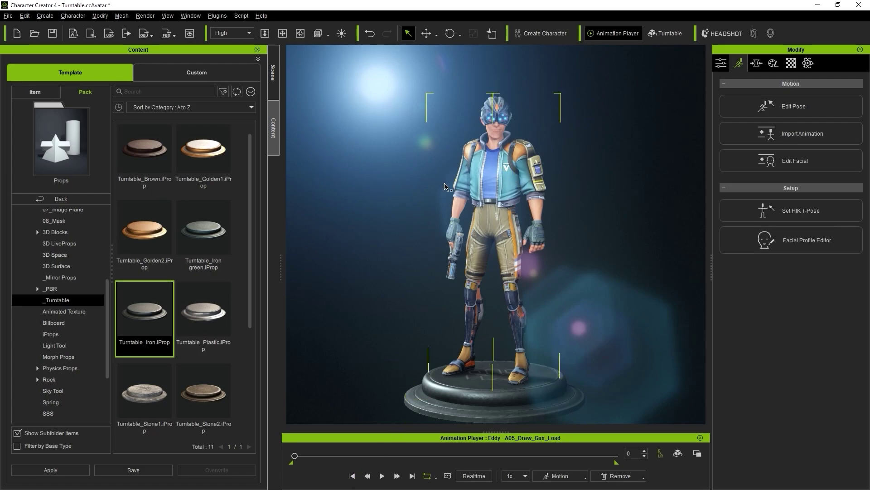
Apply the F02_One_Hand_Walk_Shoot motion from the Pistol Stunts pack to Eddy.
click(89, 197)
click(90, 197)
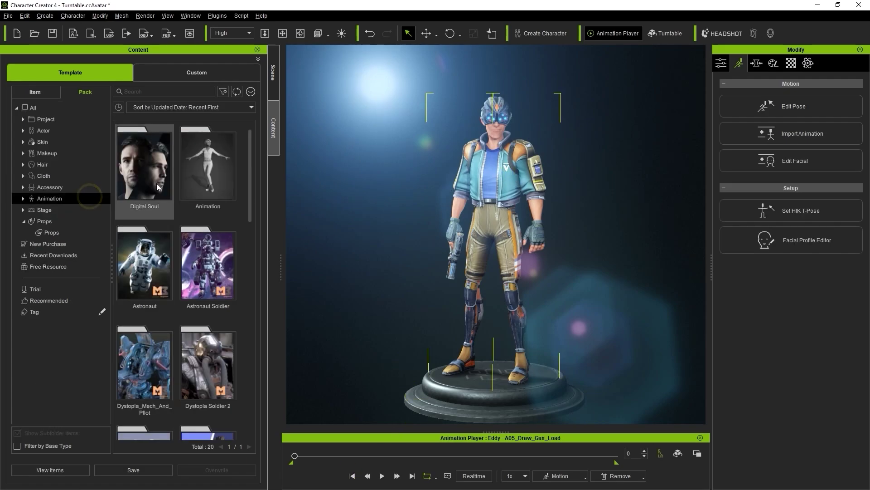
drag(252, 154, 251, 374)
double_click(144, 281)
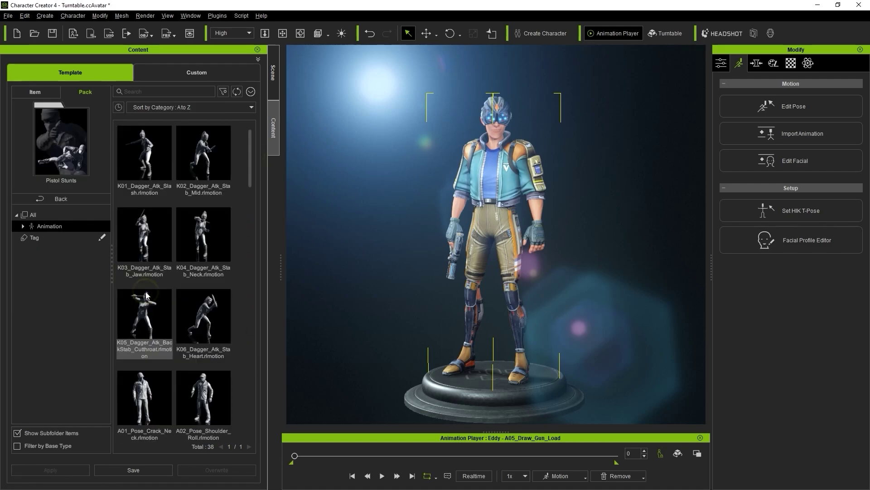
drag(252, 158, 491, 196)
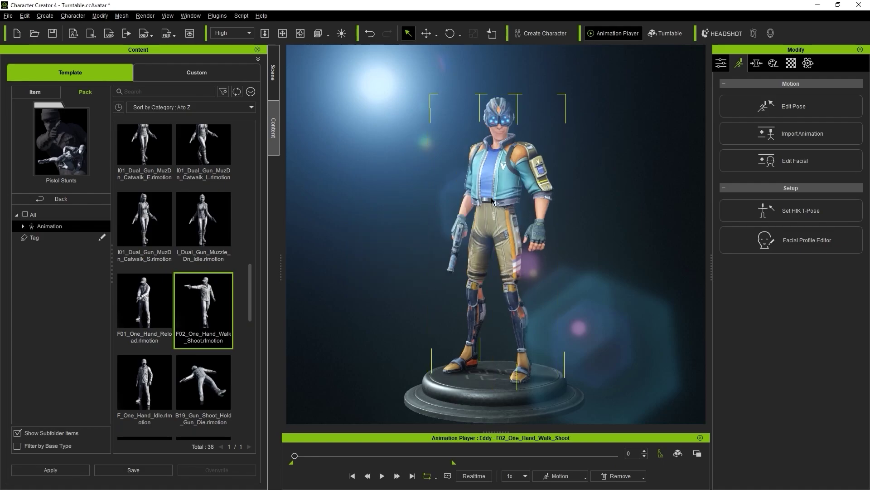
Play the walk-and-shoot motion twice, rewinding to frame 0 after each preview.
click(381, 476)
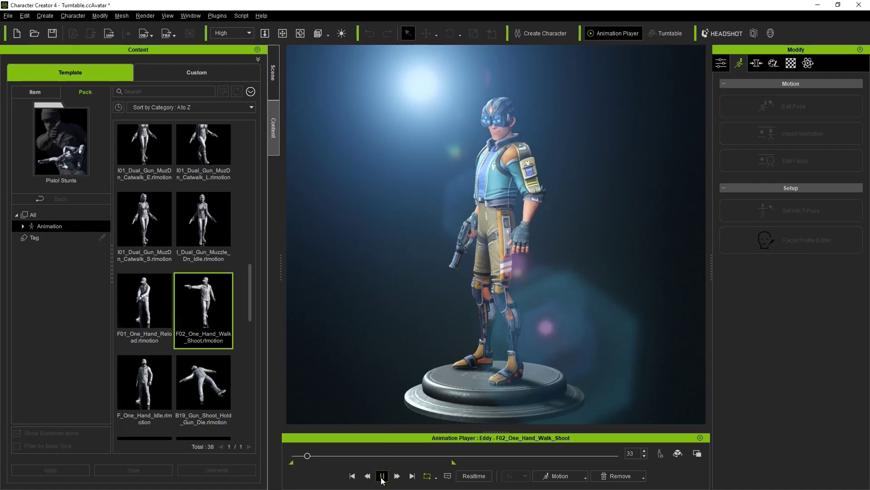
click(382, 476)
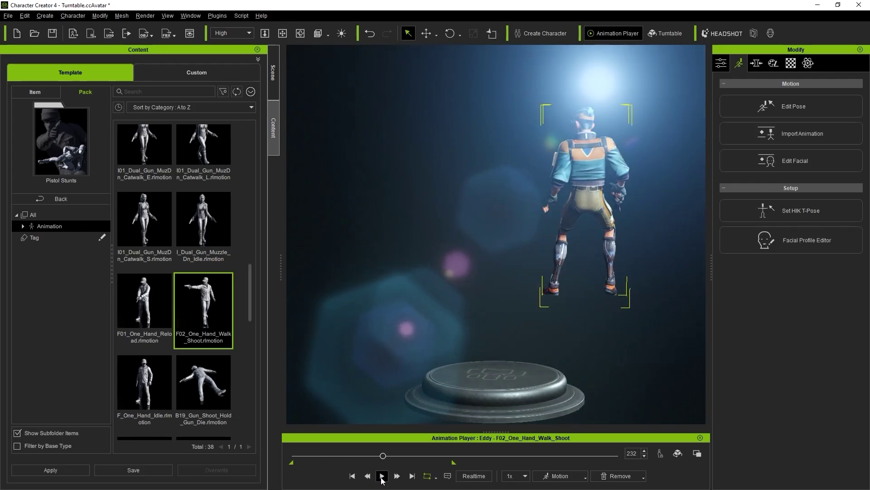
click(352, 475)
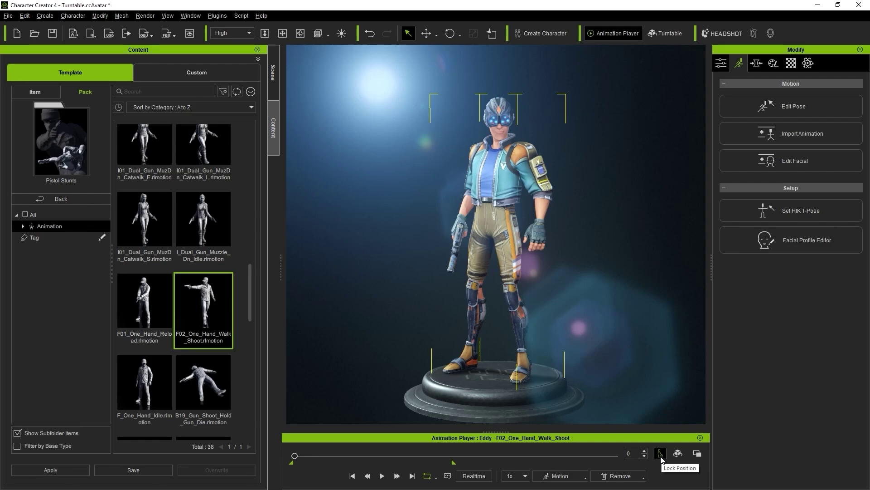
click(382, 476)
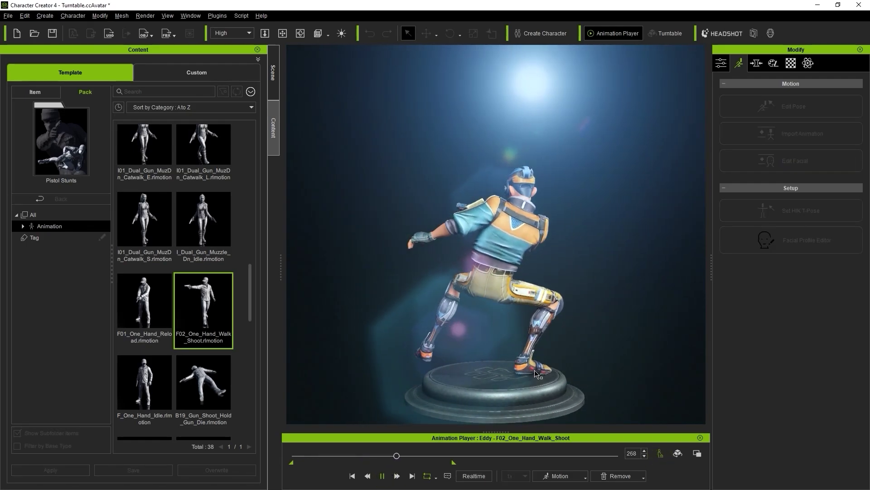
click(386, 476)
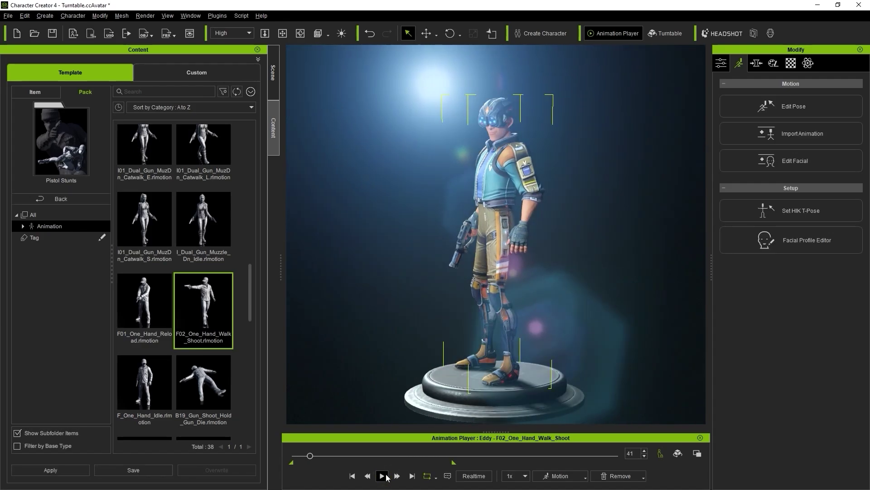
click(353, 475)
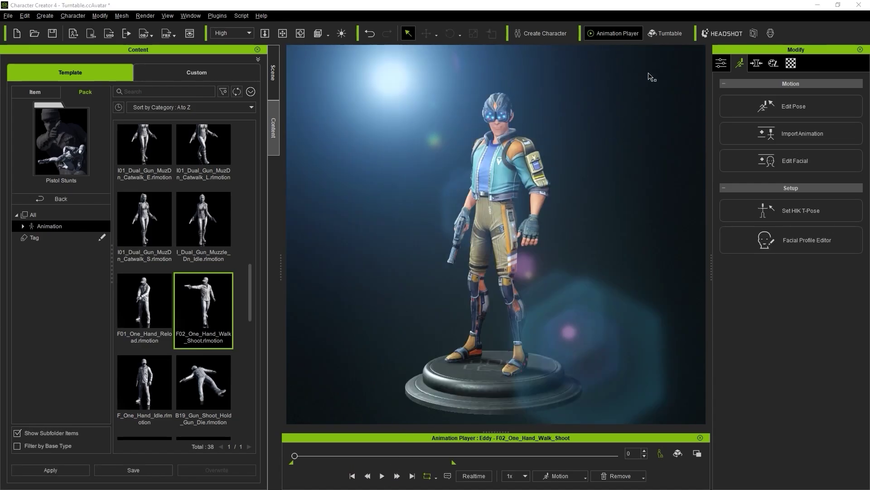
Convert frame 513 of the motion into a static gun-pointing pose for Eddy.
click(666, 33)
drag(294, 455, 489, 438)
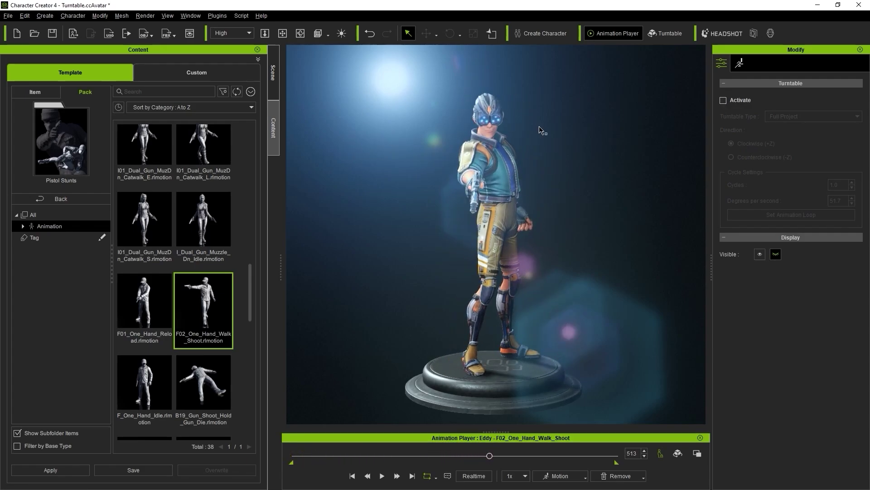
click(644, 477)
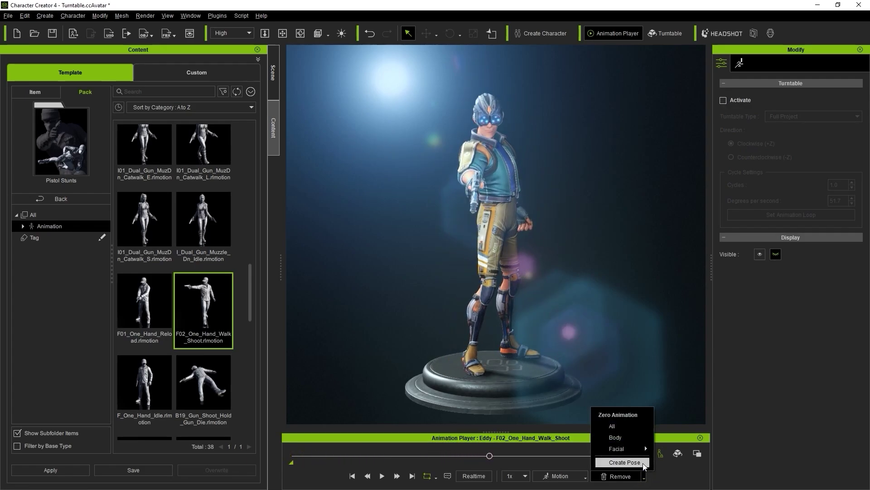
click(644, 463)
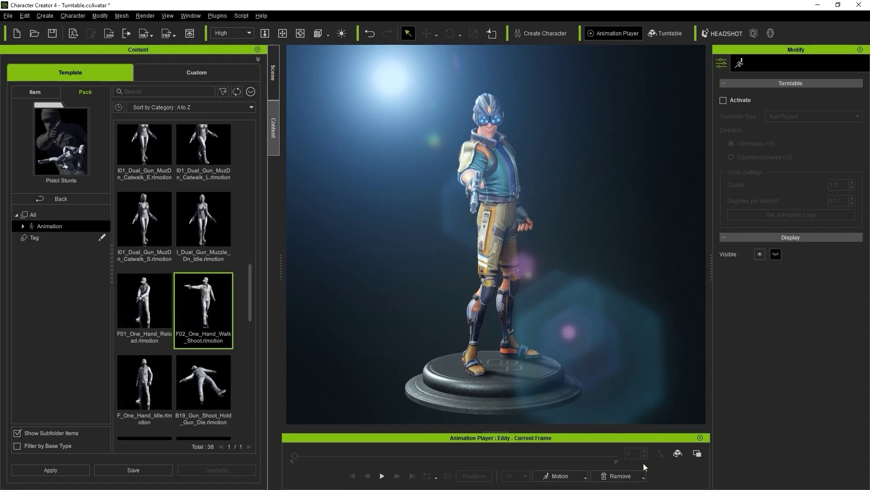
Activate the turntable rotation, preview it, and rewind to frame 0.
click(721, 100)
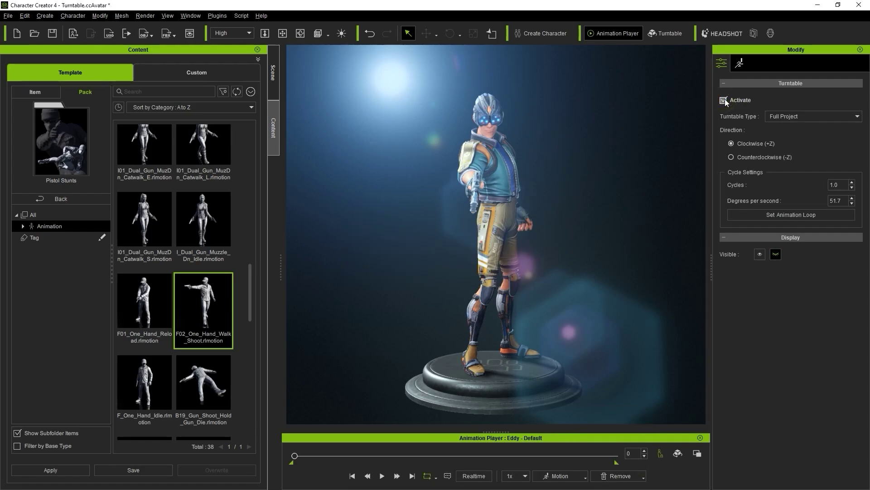
click(381, 476)
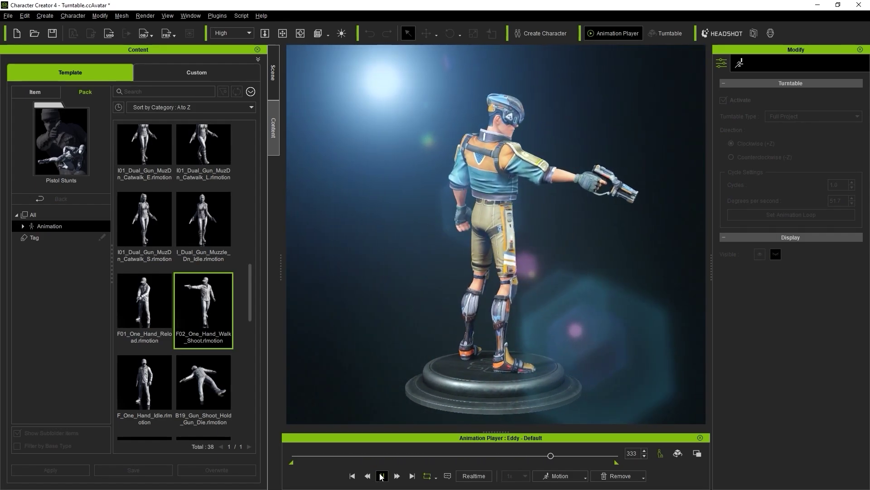
click(382, 476)
click(352, 476)
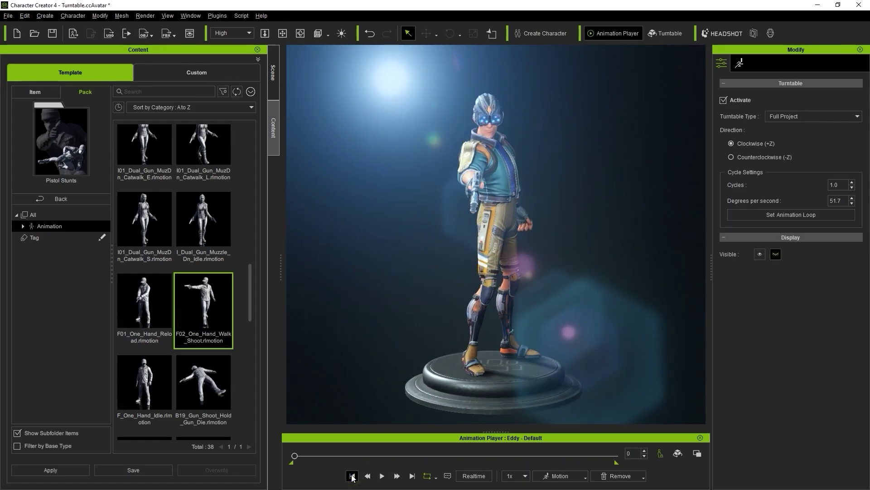
Configure an MP4 video render at HD 1080p over frames 0–417 and export it as 'Render'.
click(122, 34)
click(138, 101)
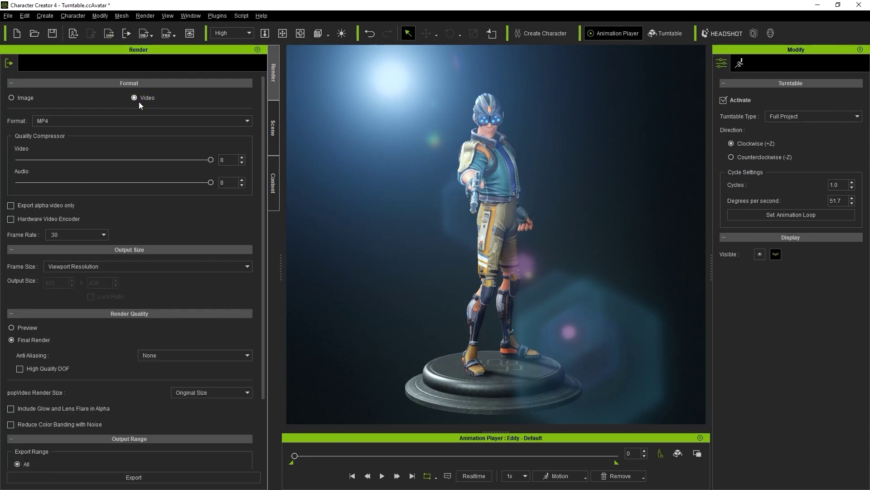
click(127, 268)
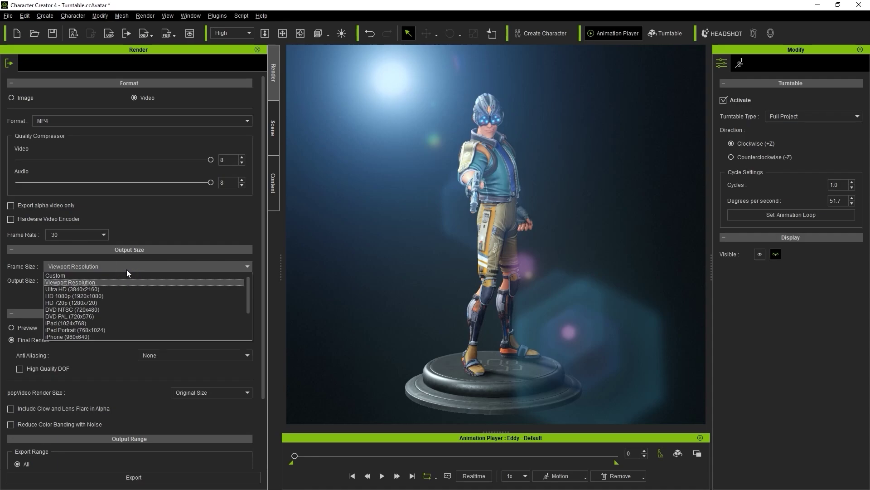
click(124, 296)
drag(263, 241, 259, 333)
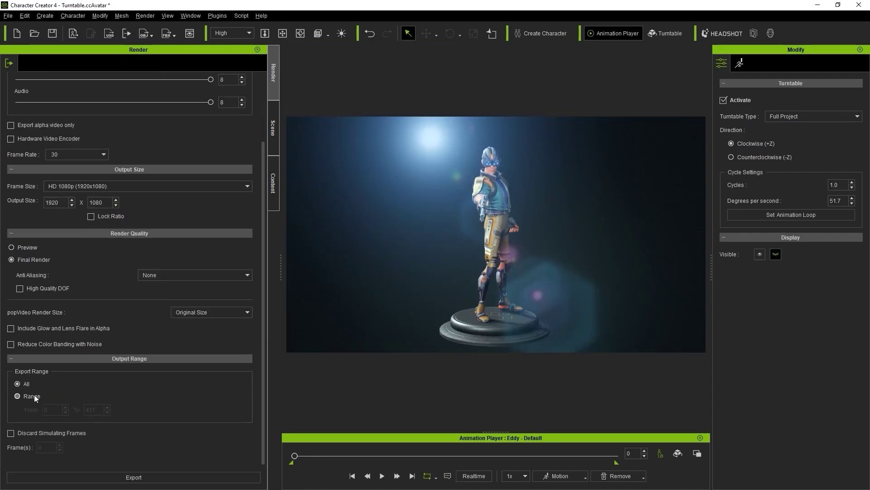
click(150, 477)
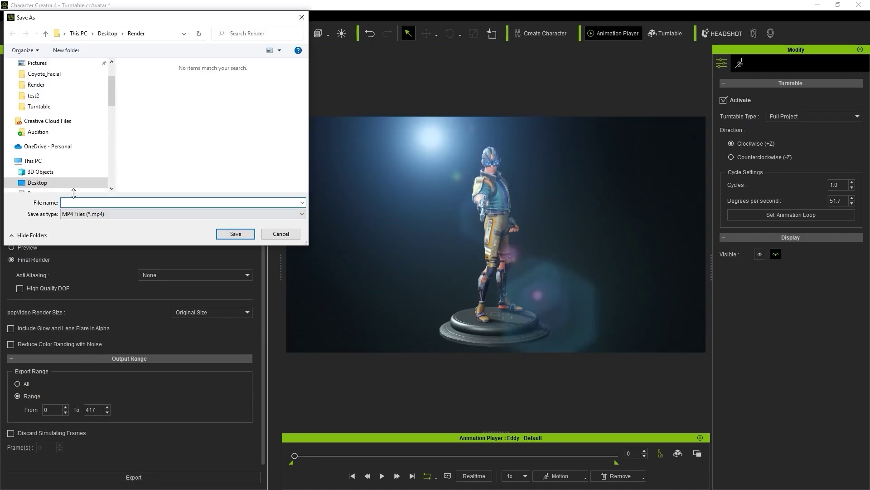
text(Render)
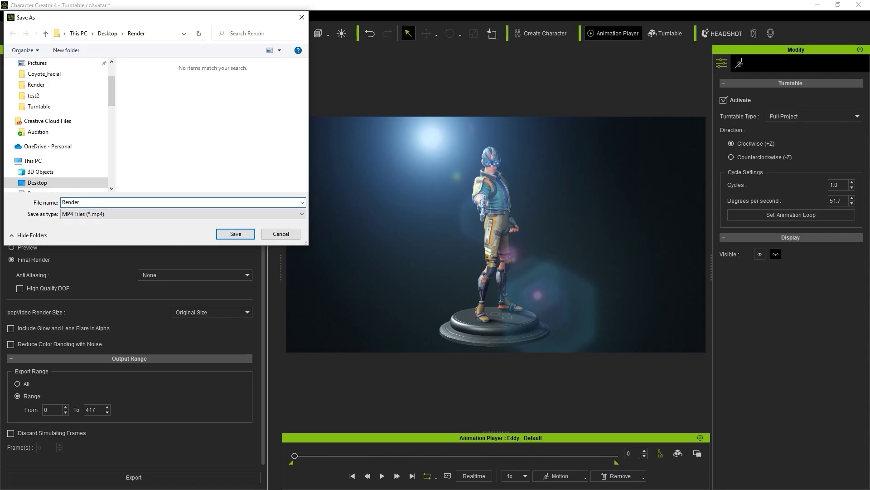